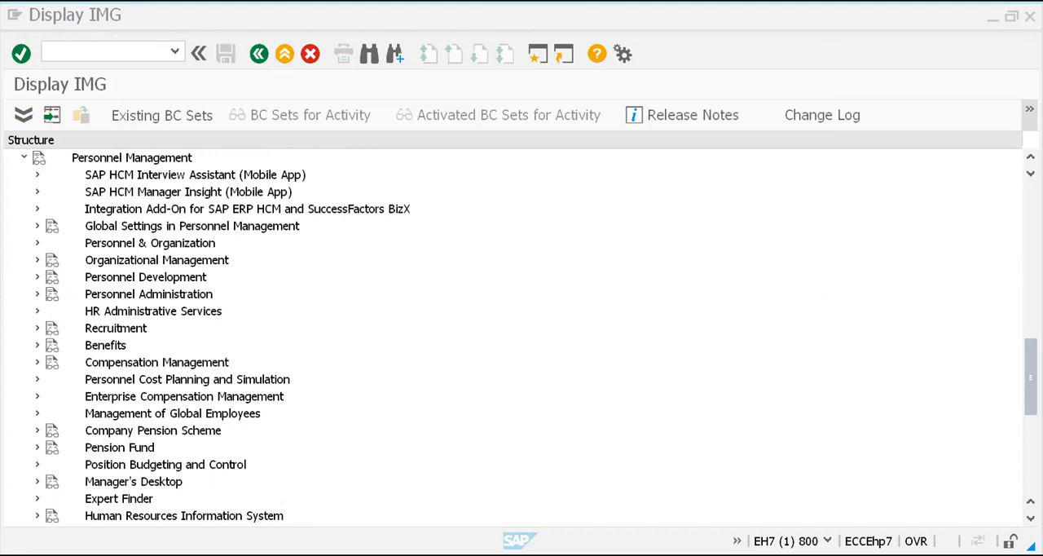
Expand the Personnel Administration node under Personnel Management in the IMG structure
{"action": "left_click", "coordinate": [698, 329]}
{"action": "key", "text": "Up"}
{"action": "key", "text": "Up"}
{"action": "key", "text": "Up"}
{"action": "key", "text": "Up"}
{"action": "key", "text": "Up"}
{"action": "key", "text": "Up"}
{"action": "key", "text": "Up"}
{"action": "key", "text": "Up"}
{"action": "key", "text": "Down"}
{"action": "key", "text": "Up"}
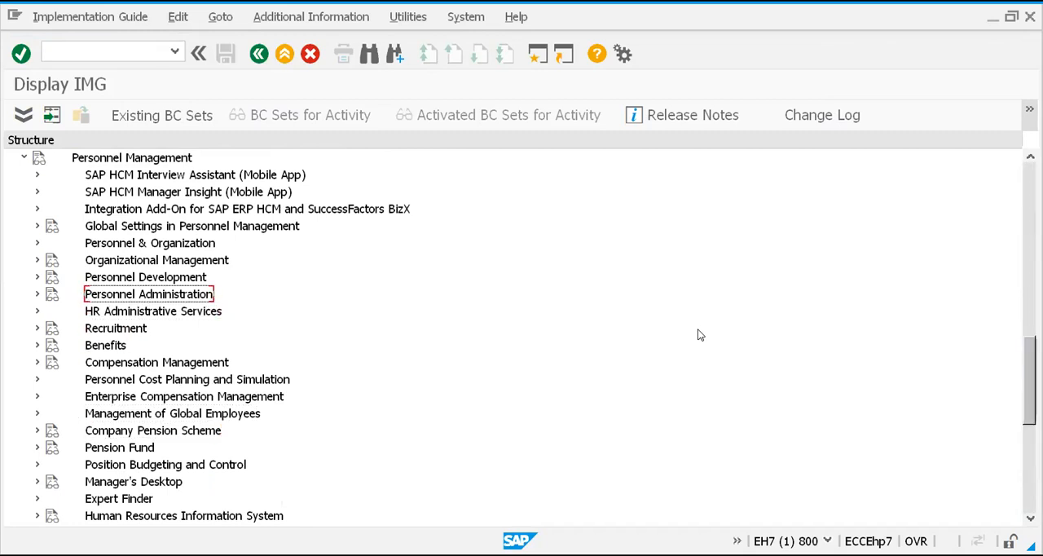
{"action": "key", "text": "Right"}
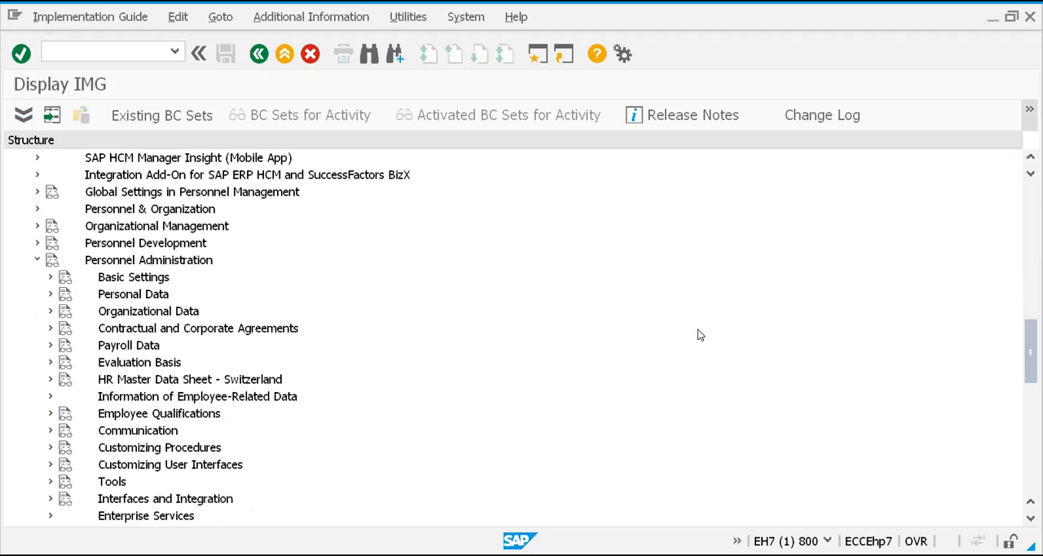
Expand Contractual and Corporate Agreements under Personnel Administration, including its Contract Elements node
{"action": "key", "text": "Down"}
{"action": "key", "text": "Down"}
{"action": "key", "text": "Down"}
{"action": "key", "text": "Down"}
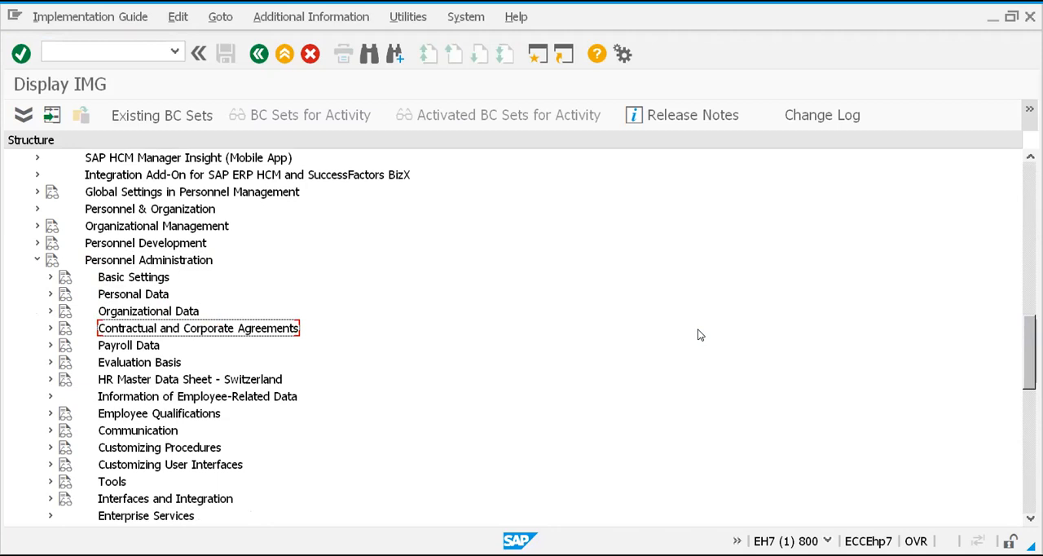
{"action": "key", "text": "Right"}
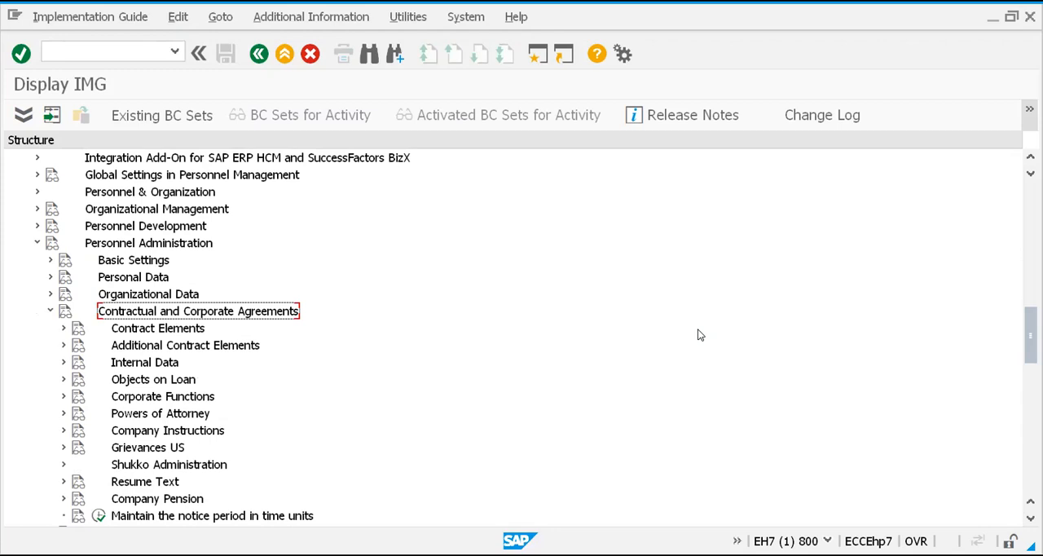
{"action": "key", "text": "Down"}
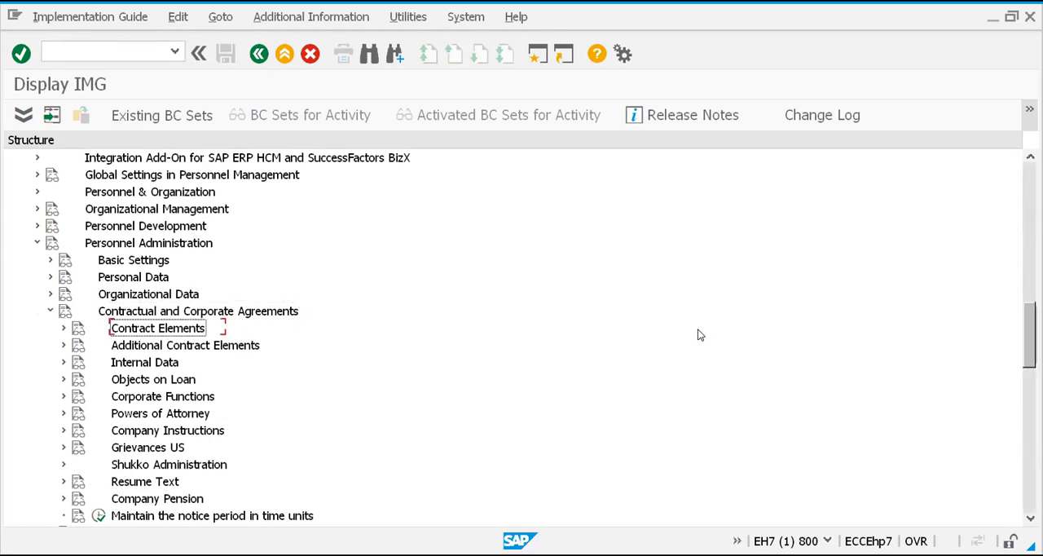
{"action": "key", "text": "Right"}
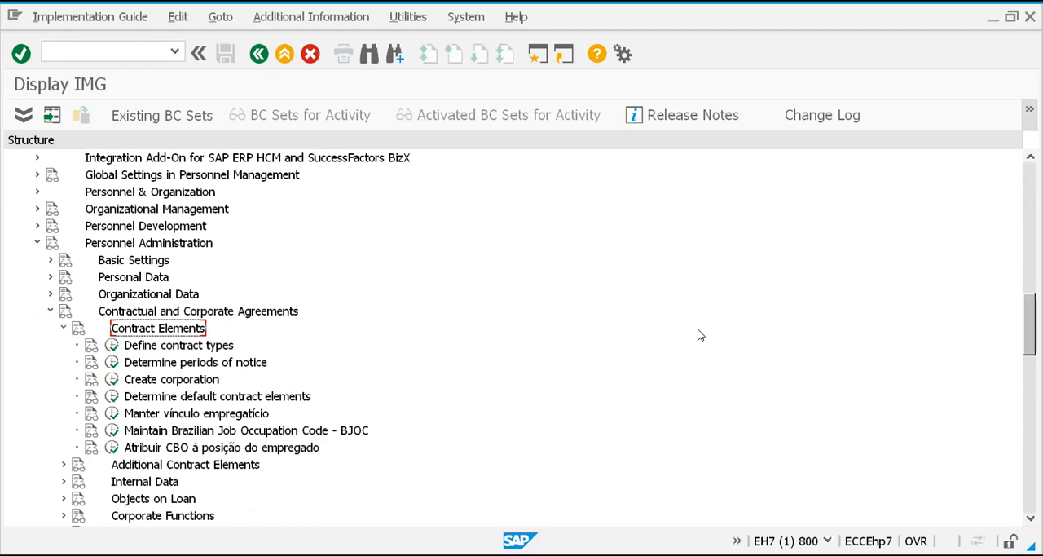
Open the Define contract types activity and look through the existing contract types
{"action": "key", "text": "Down"}
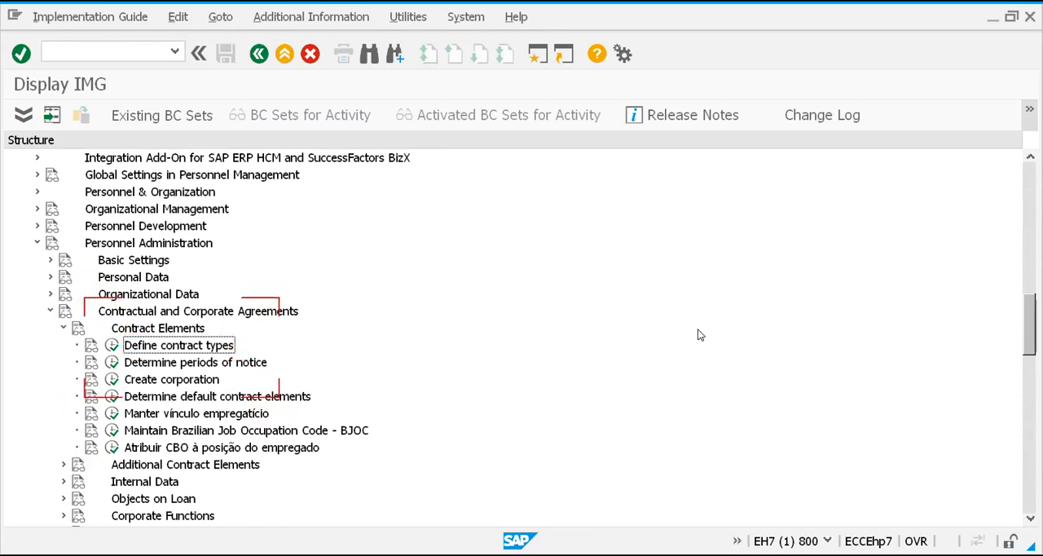
{"action": "key", "text": "Left"}
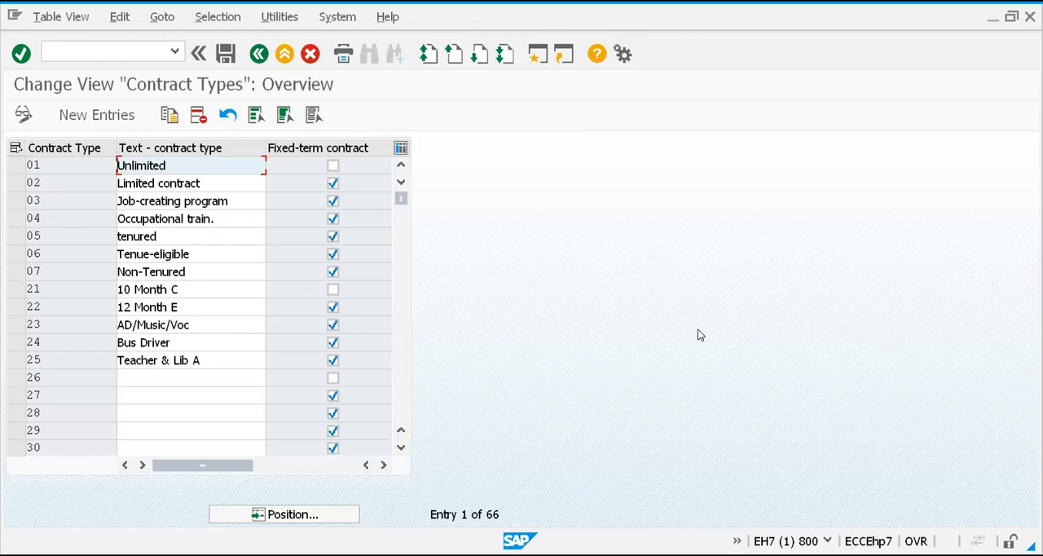
{"action": "key", "text": "Down"}
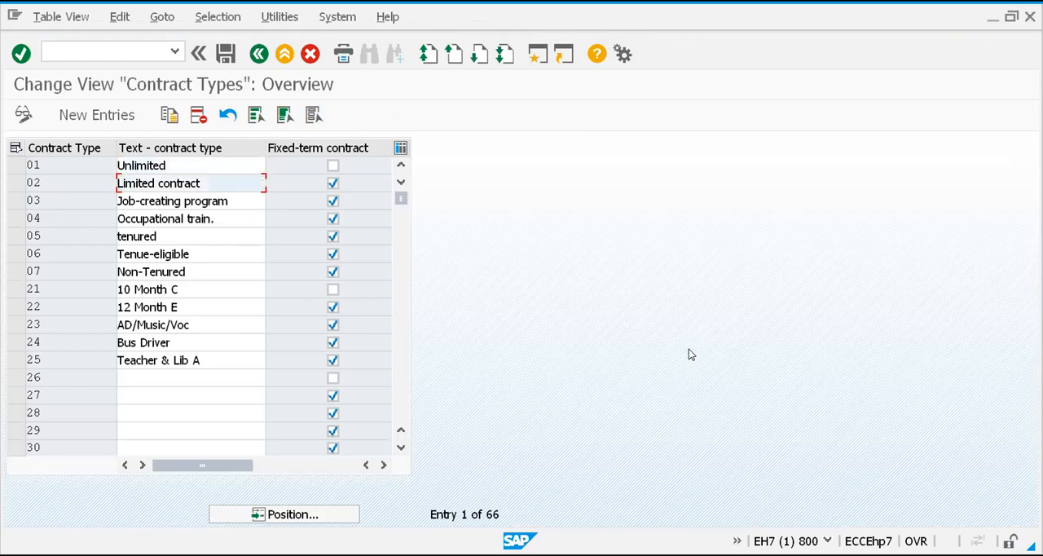
{"action": "left_click", "coordinate": [400, 447]}
{"action": "left_click", "coordinate": [400, 447]}
{"action": "left_click", "coordinate": [400, 447]}
{"action": "left_click", "coordinate": [403, 449]}
{"action": "left_click", "coordinate": [403, 448]}
{"action": "left_click", "coordinate": [403, 449]}
{"action": "left_click", "coordinate": [403, 449]}
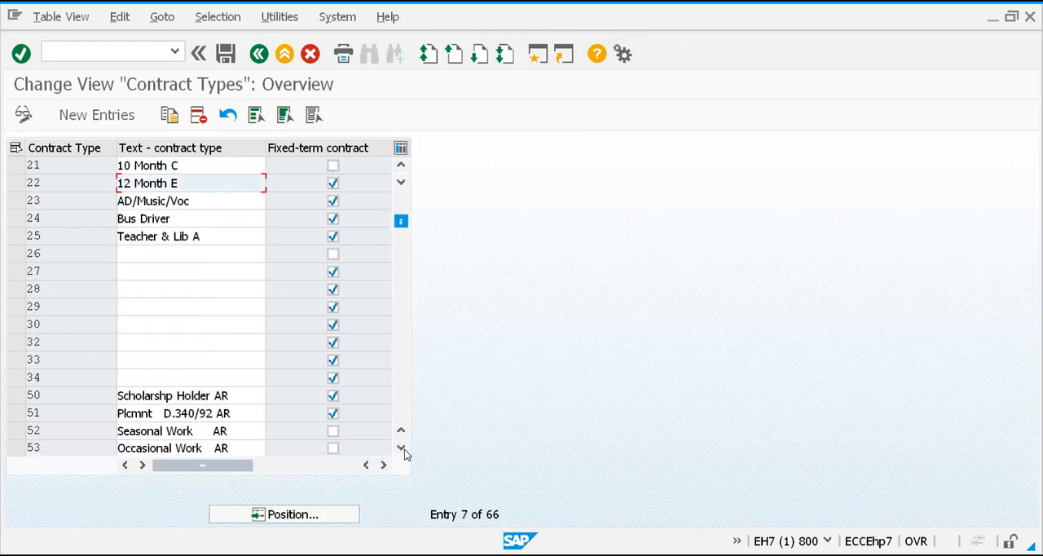
Add a new contract type 41 with the text GVC Fixed-term Contr and mark it as a fixed-term contract
{"action": "left_click", "coordinate": [78, 119]}
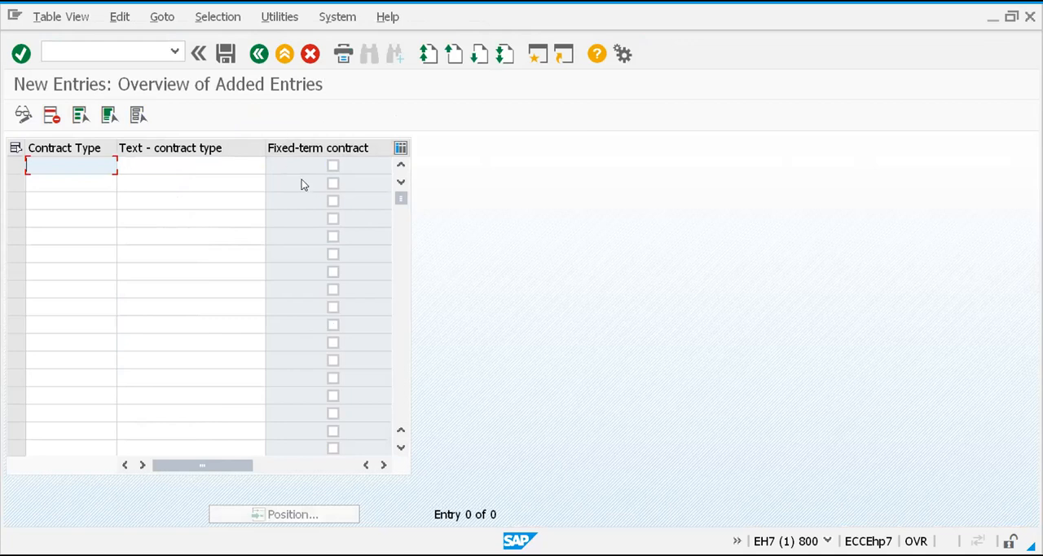
{"action": "type", "text": "41"}
{"action": "left_click", "coordinate": [188, 165]}
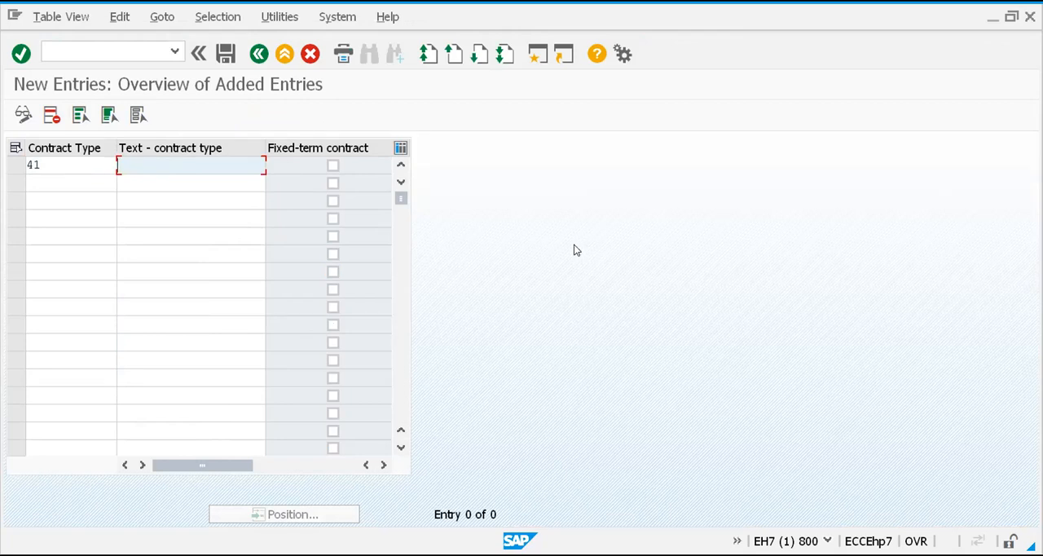
{"action": "type", "text": "G"}
{"action": "type", "text": "C"}
{"action": "type", "text": "VC"}
{"action": "type", "text": " Fixe"}
{"action": "type", "text": "d"}
{"action": "type", "text": "-term"}
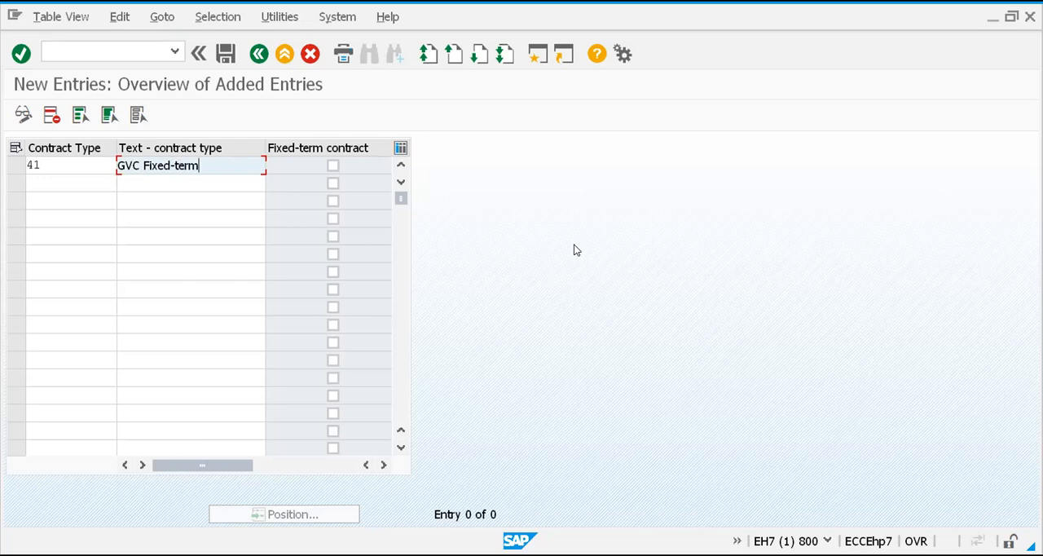
{"action": "type", "text": " Contr"}
{"action": "left_click", "coordinate": [333, 166]}
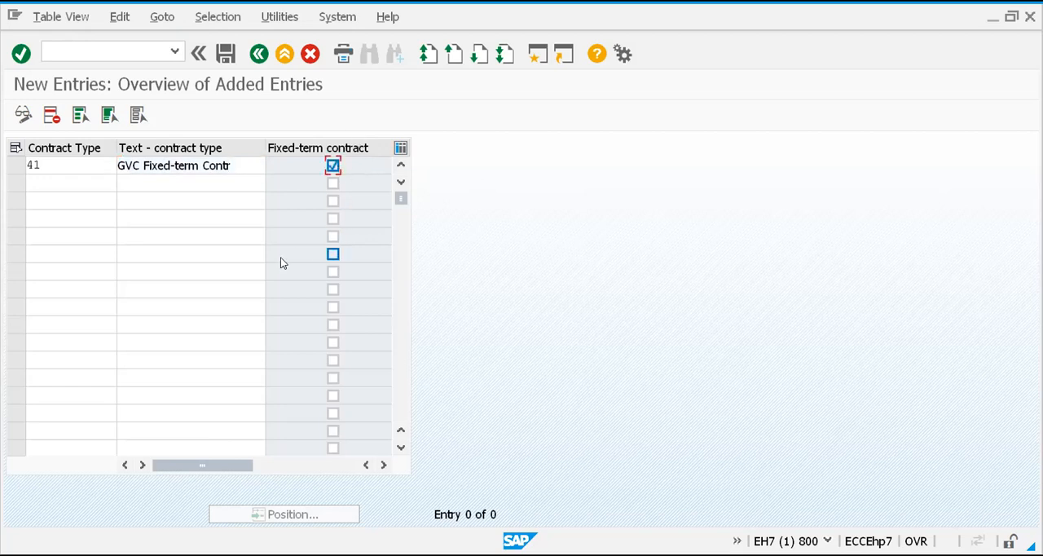
Add contract type 42 with the text GVC Regular Contract and save the new entries under the proposed customizing request
{"action": "left_click", "coordinate": [46, 186]}
{"action": "type", "text": "42"}
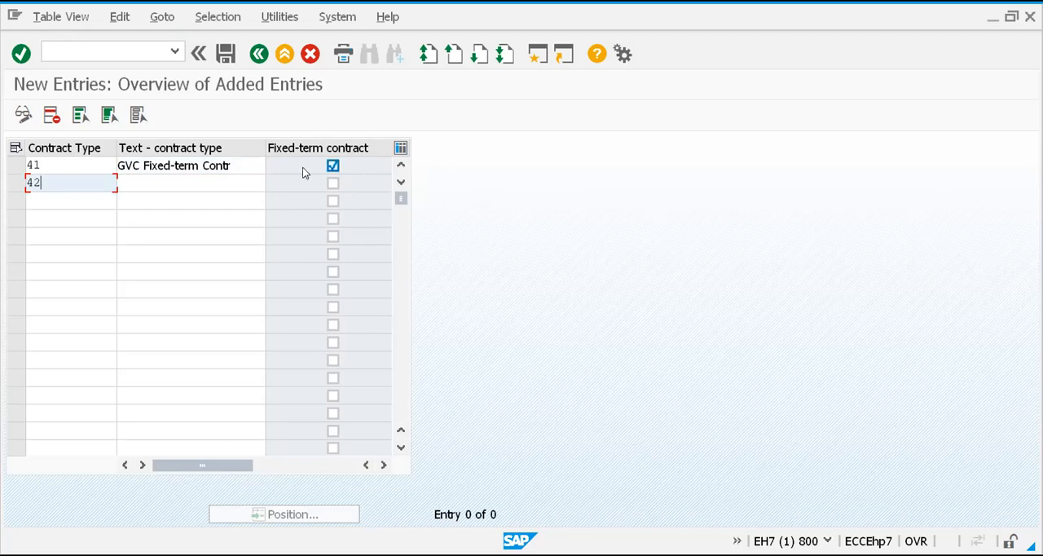
{"action": "key", "text": "Tab"}
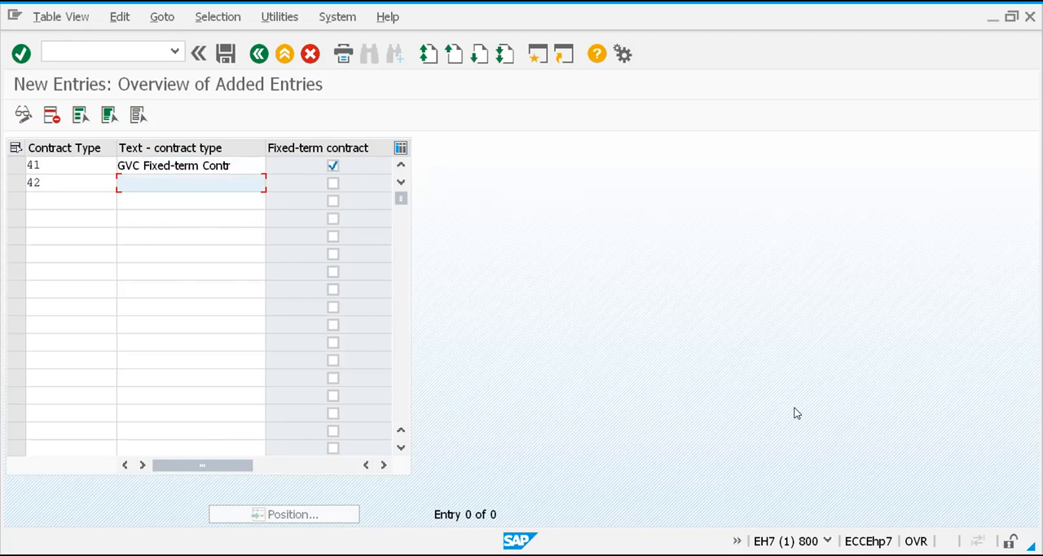
{"action": "type", "text": "GVC Regular Contr"}
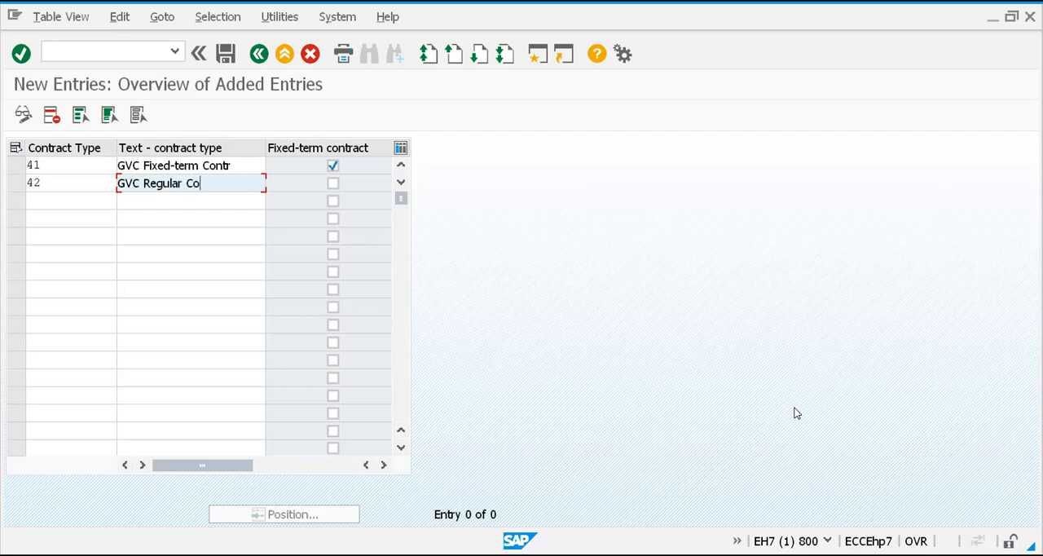
{"action": "type", "text": "act"}
{"action": "key", "text": "ctrl+s"}
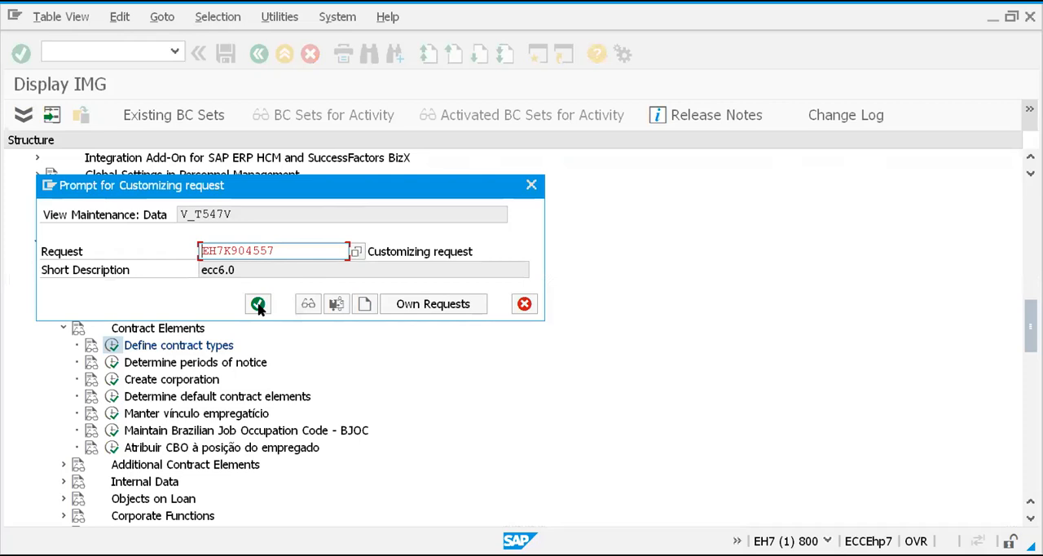
{"action": "left_click", "coordinate": [258, 304]}
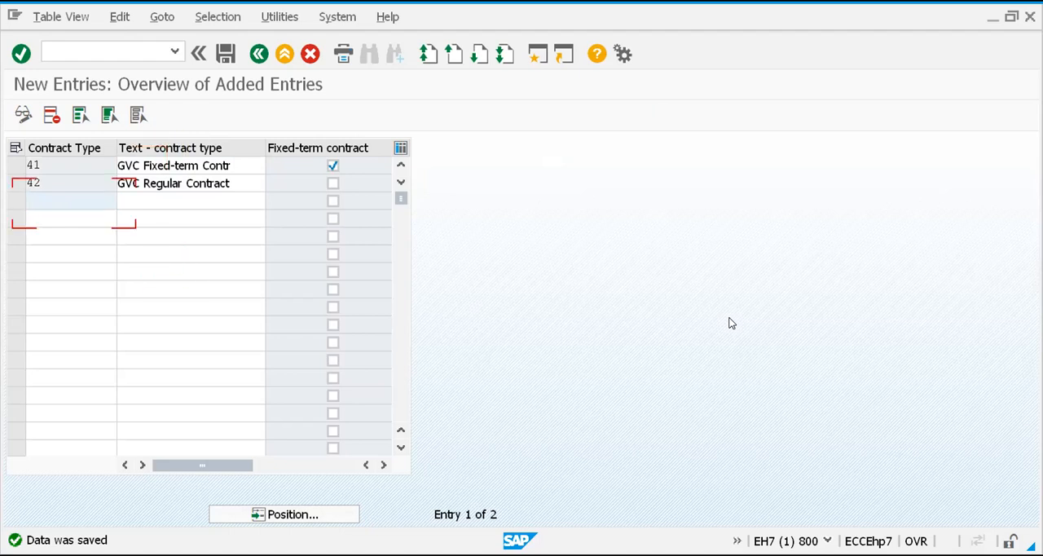
{"action": "key", "text": "Down"}
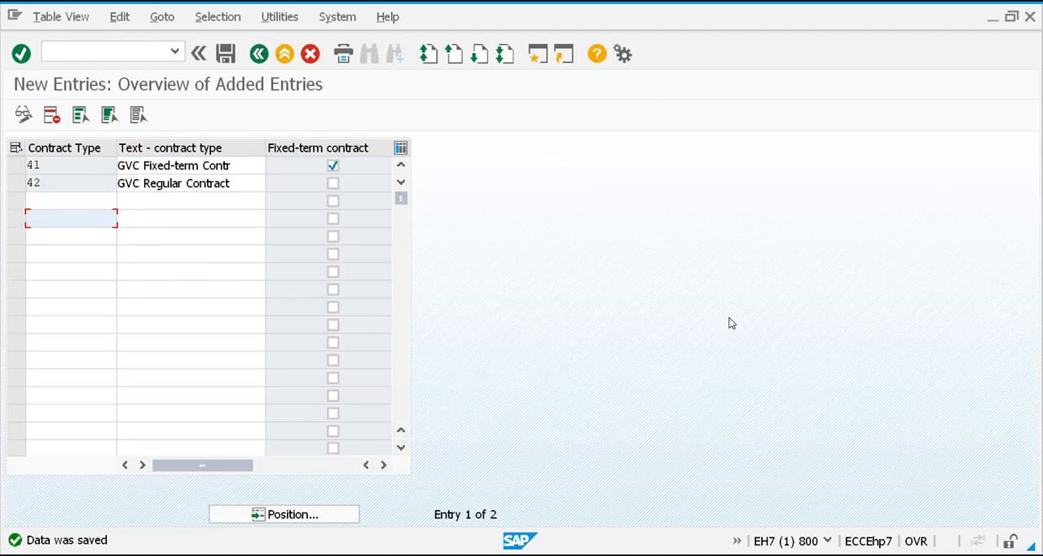
{"action": "key", "text": "Up"}
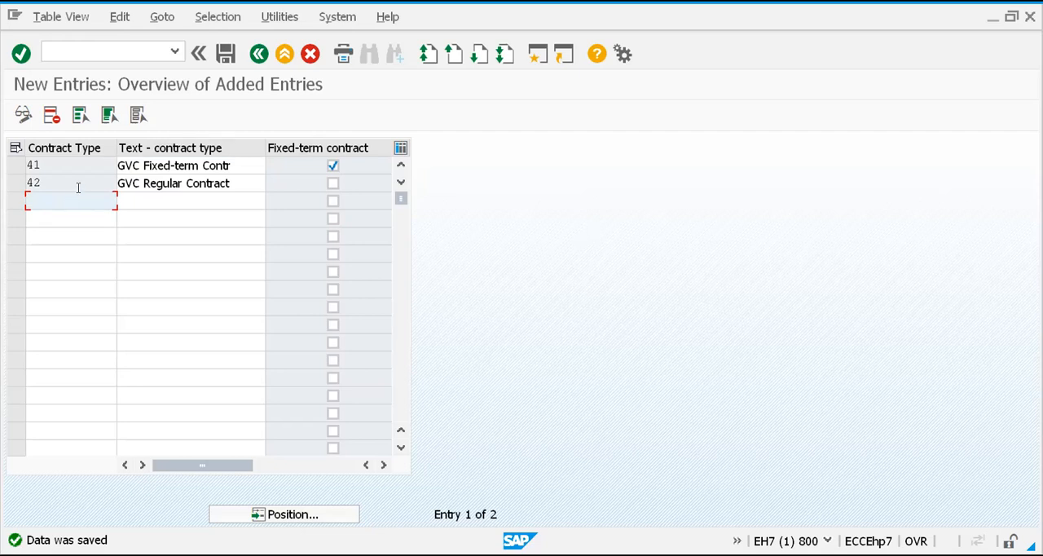
{"action": "left_click", "coordinate": [57, 166]}
{"action": "left_click_drag", "start_coordinate": [56, 166], "coordinate": [19, 181]}
{"action": "left_click_drag", "start_coordinate": [230, 165], "coordinate": [113, 169]}
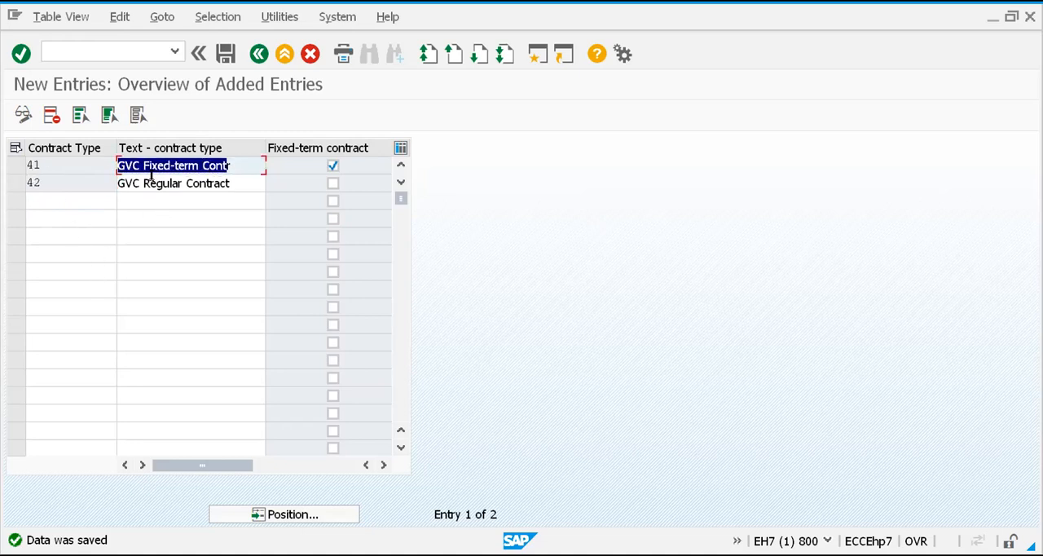
{"action": "left_click_drag", "start_coordinate": [242, 186], "coordinate": [78, 186]}
{"action": "left_click", "coordinate": [149, 203]}
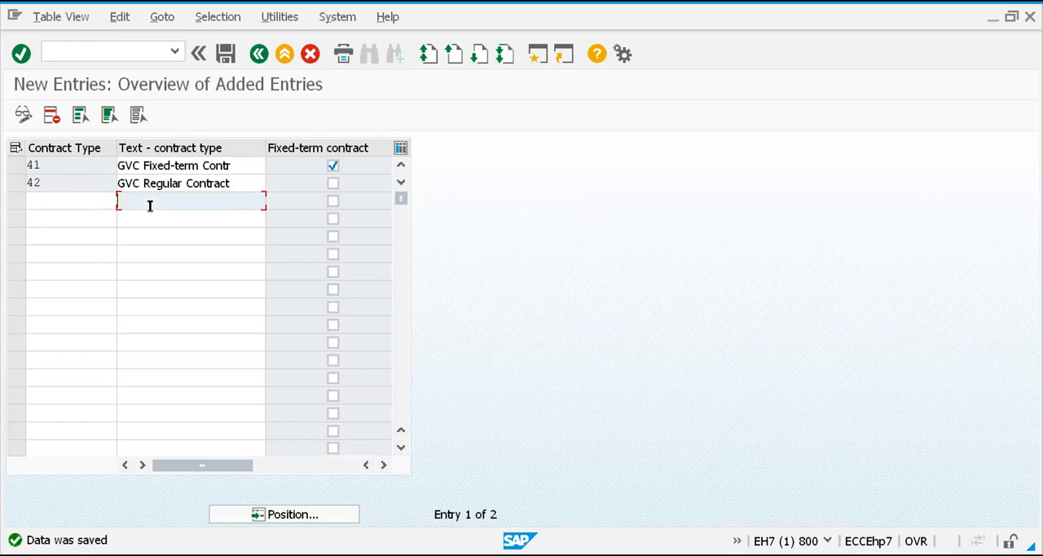
{"action": "left_click", "coordinate": [147, 225]}
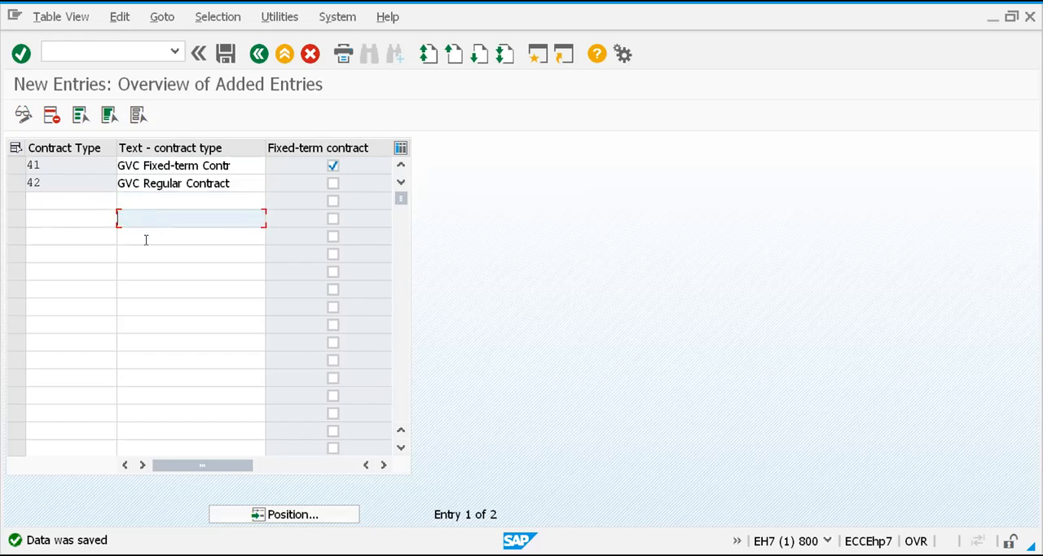
{"action": "left_click", "coordinate": [145, 240]}
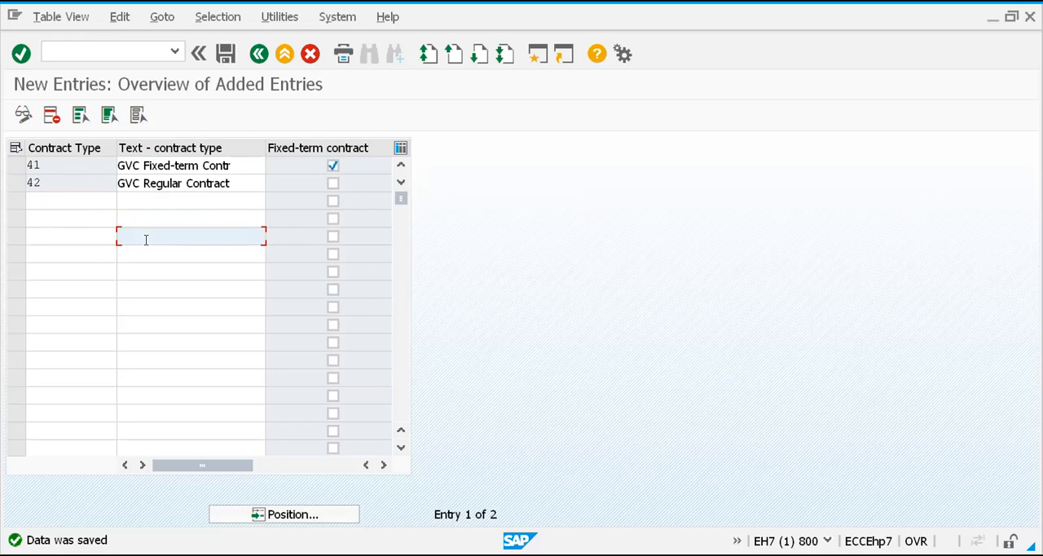
{"action": "left_click", "coordinate": [141, 253]}
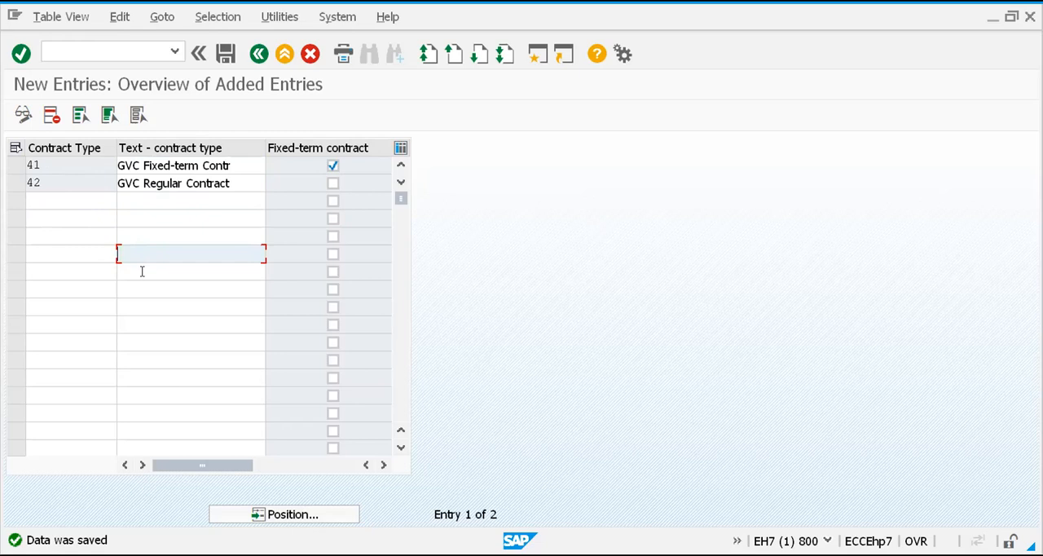
{"action": "left_click", "coordinate": [142, 270]}
{"action": "left_click", "coordinate": [134, 303]}
{"action": "left_click", "coordinate": [133, 342]}
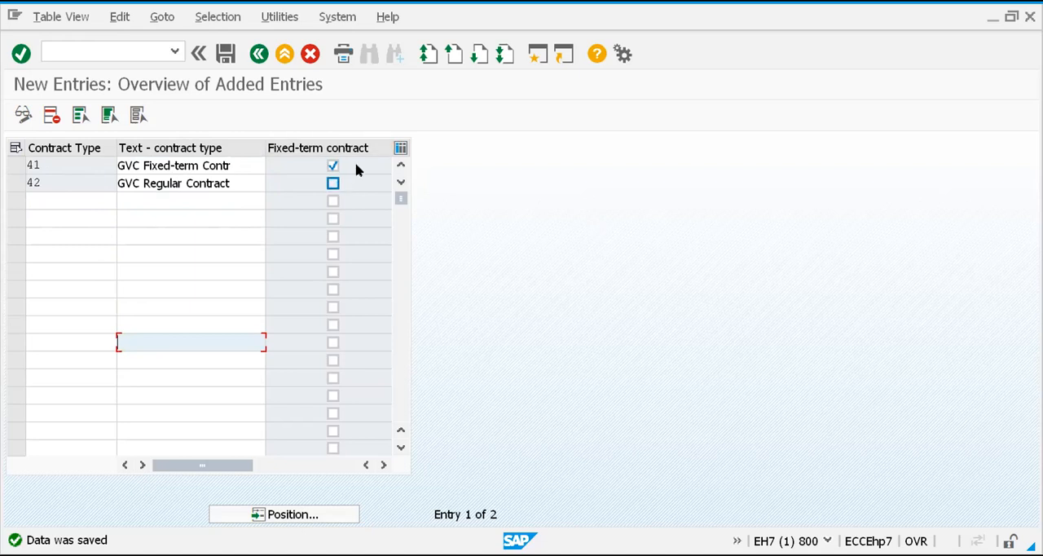
{"action": "left_click", "coordinate": [333, 308]}
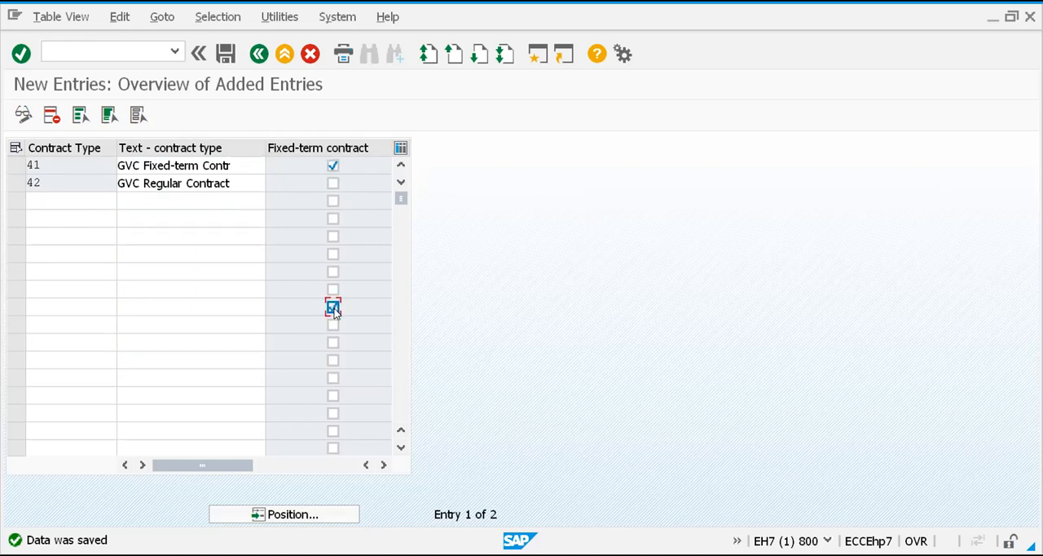
{"action": "left_click", "coordinate": [333, 307]}
{"action": "left_click", "coordinate": [335, 343]}
Shorten the text of contract type 42 to GVC Regular
{"action": "left_click", "coordinate": [241, 181]}
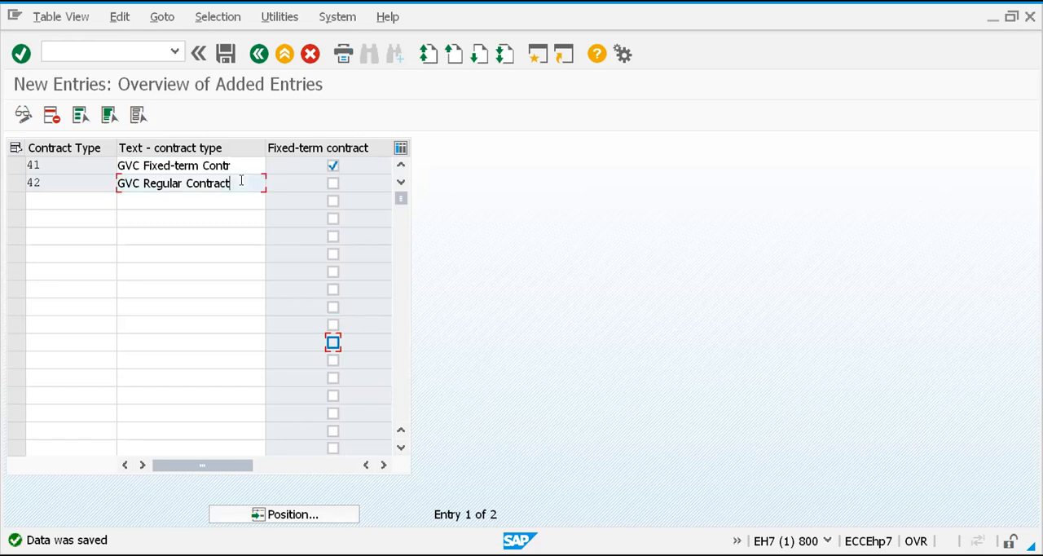
{"action": "left_click_drag", "start_coordinate": [241, 181], "coordinate": [182, 183]}
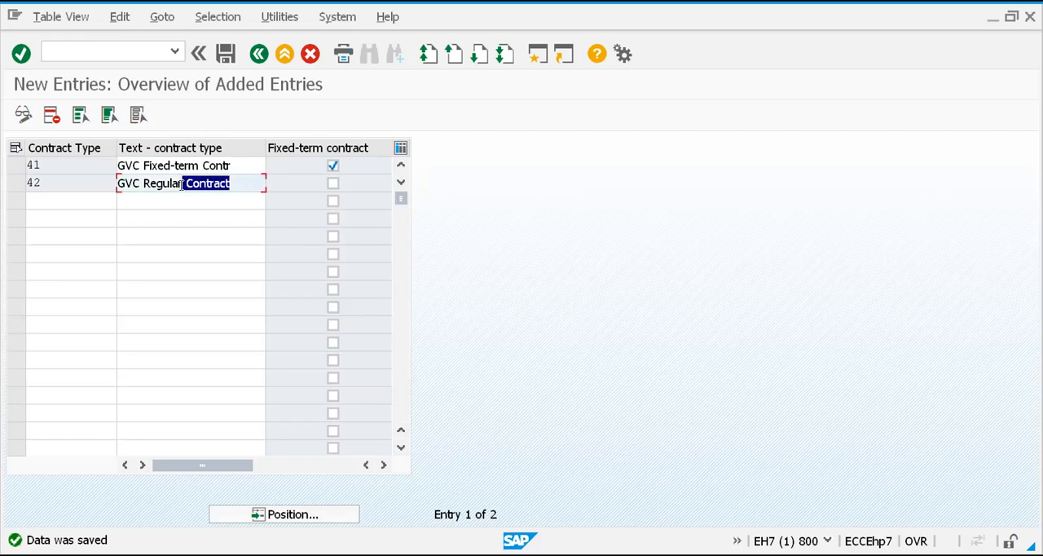
{"action": "key", "text": "BackSpace"}
{"action": "left_click", "coordinate": [140, 216]}
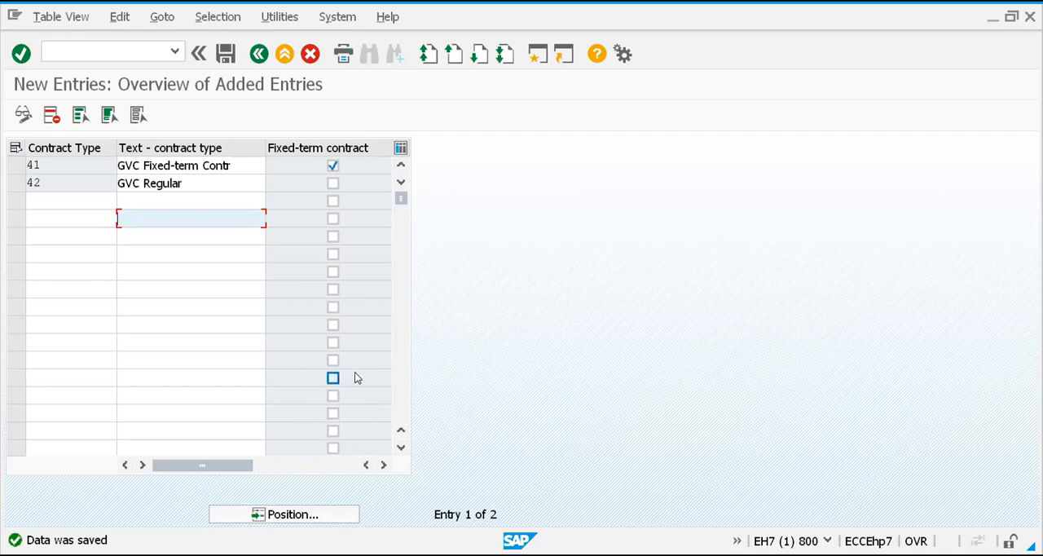
Leave the contract type entries and return to the IMG structure
{"action": "left_click", "coordinate": [190, 182]}
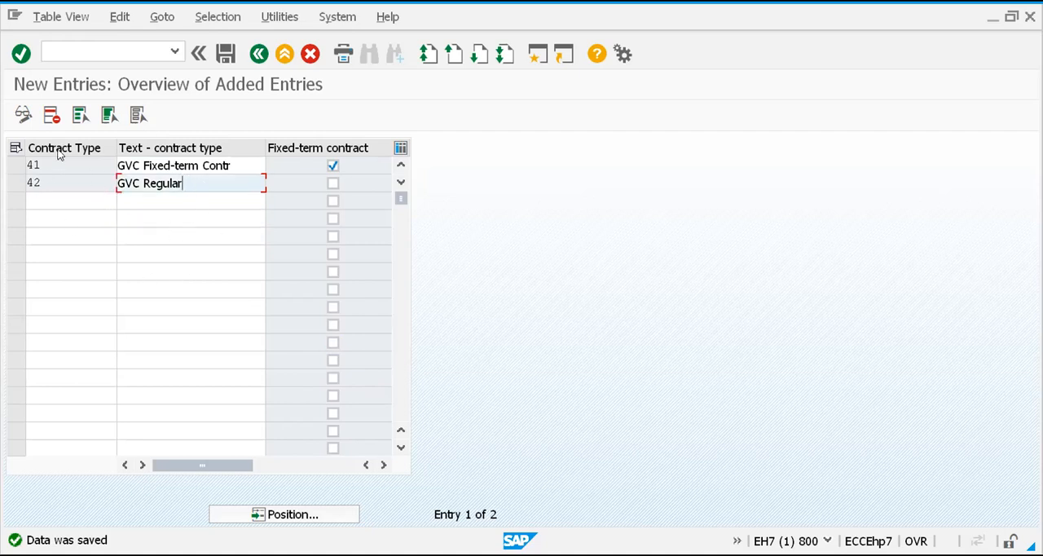
{"action": "left_click", "coordinate": [54, 163]}
{"action": "left_click_drag", "start_coordinate": [55, 162], "coordinate": [16, 180]}
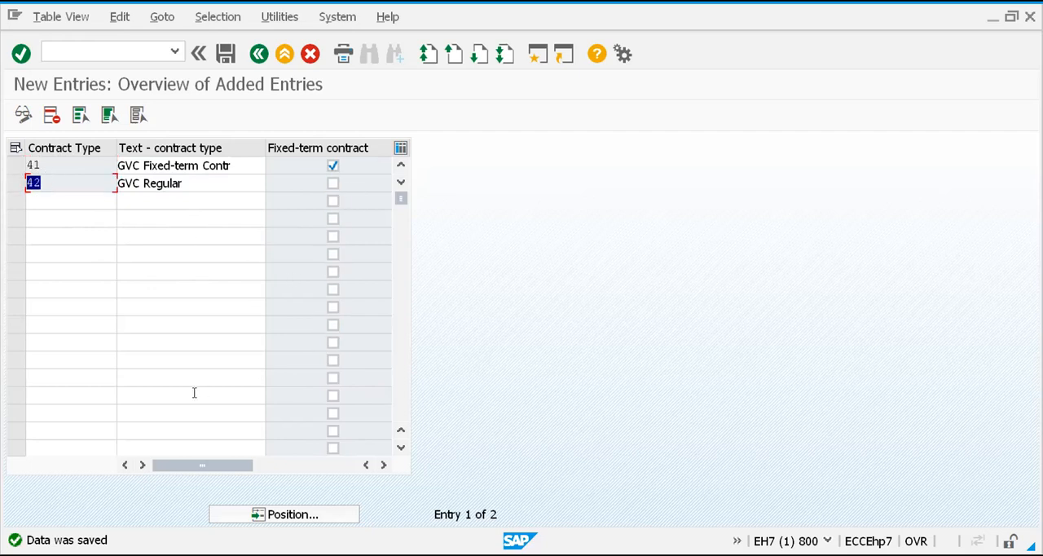
{"action": "left_click", "coordinate": [258, 54]}
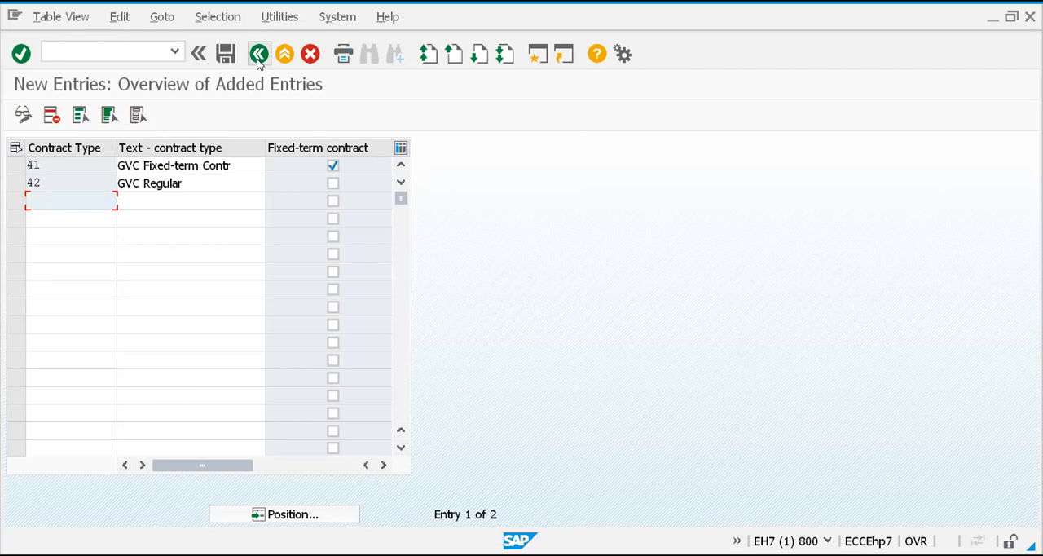
{"action": "left_click", "coordinate": [258, 54]}
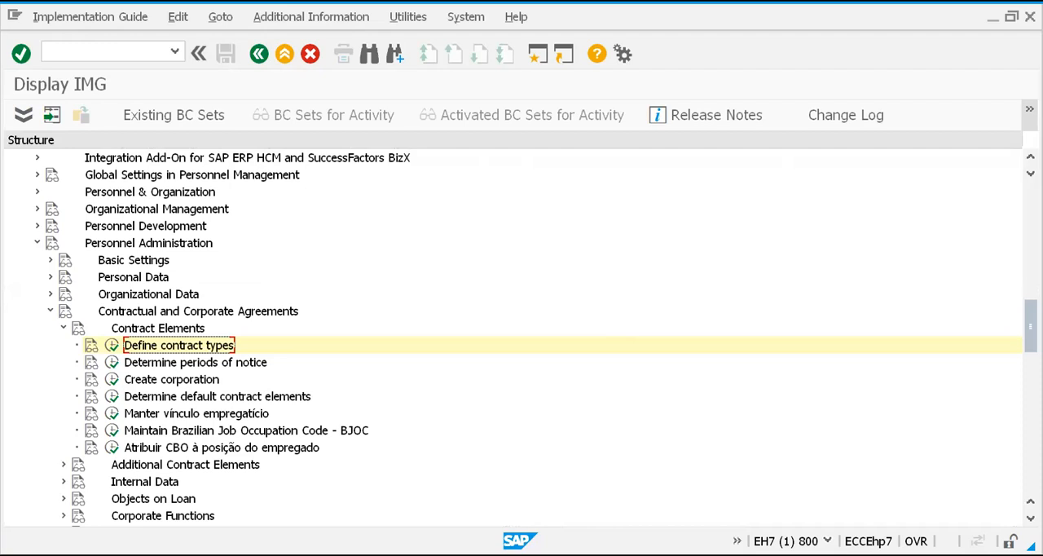
Open the Determine periods of notice activity and go to the end of the existing entries
{"action": "key", "text": "alt+Tab"}
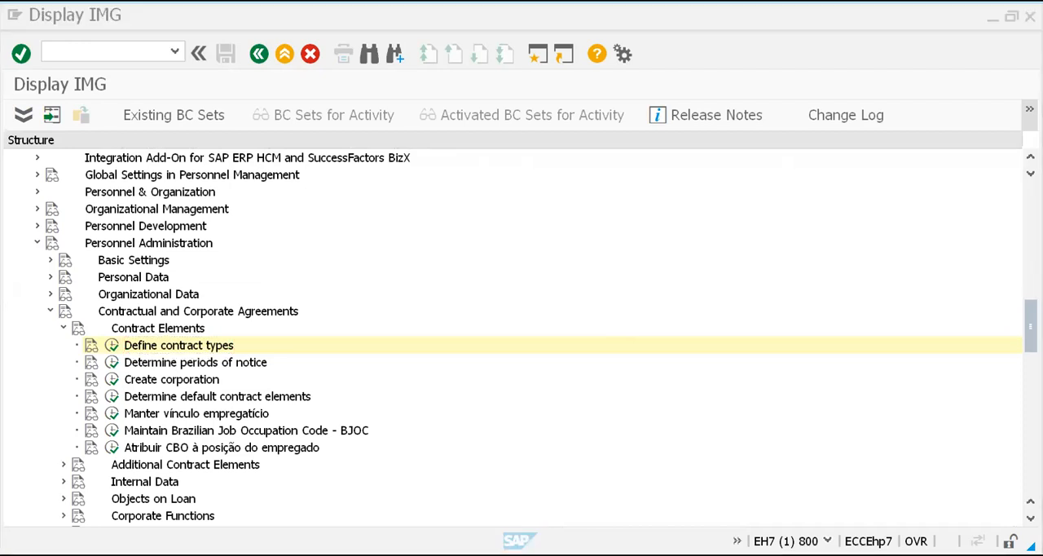
{"action": "left_click", "coordinate": [198, 365]}
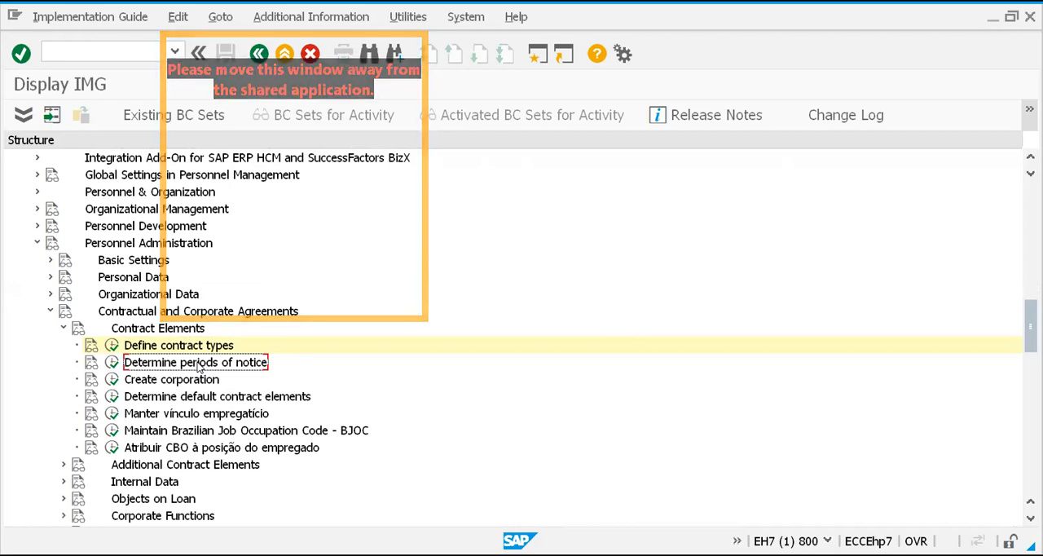
{"action": "left_click", "coordinate": [113, 364]}
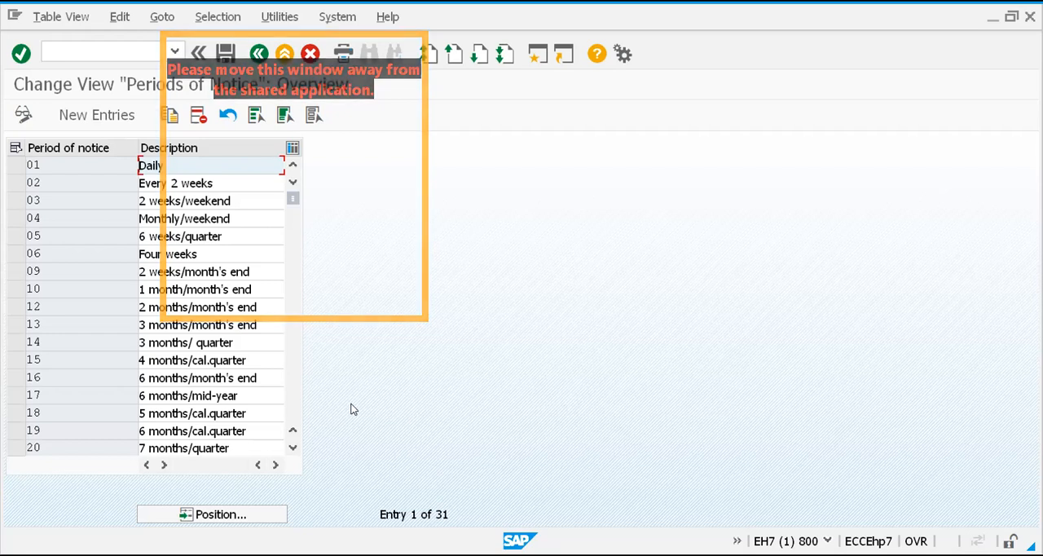
{"action": "left_click", "coordinate": [294, 398]}
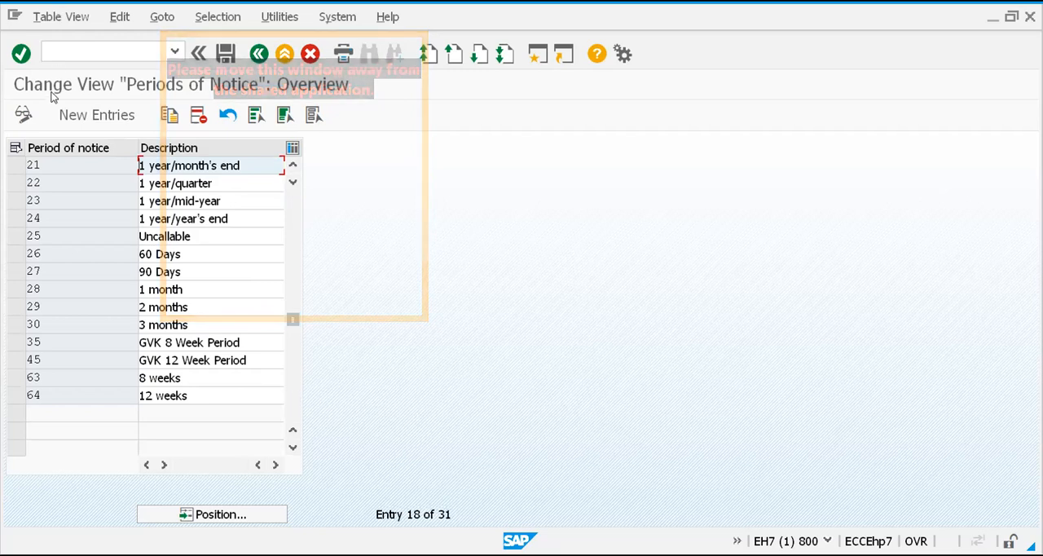
Add a new period of notice 71 with the description 8 weeks
{"action": "left_click", "coordinate": [96, 115]}
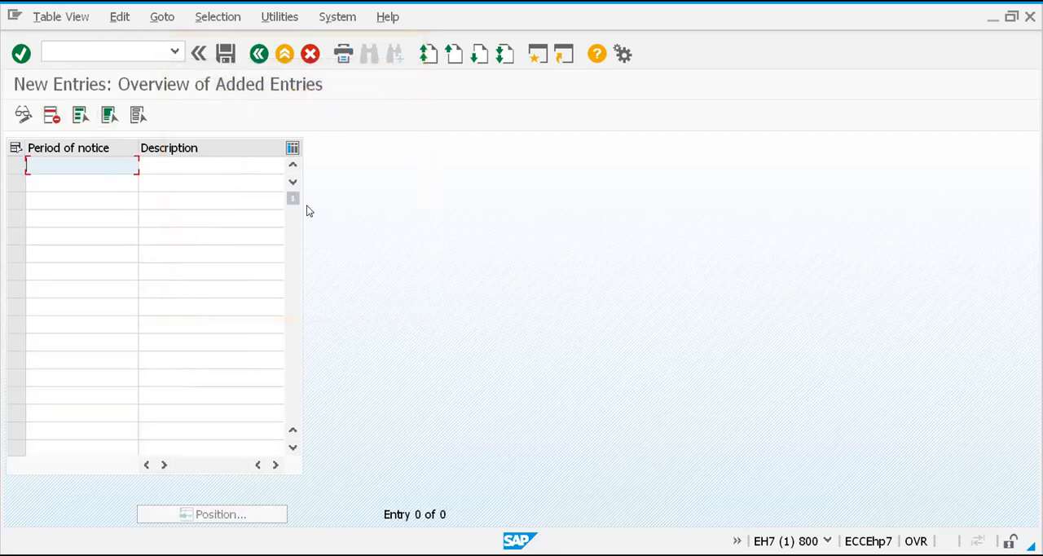
{"action": "type", "text": "71"}
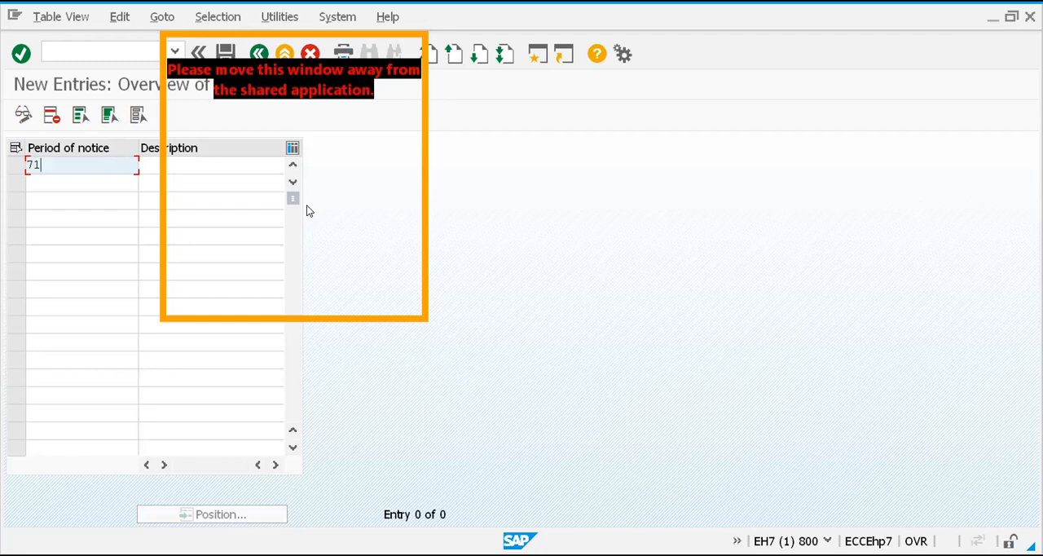
{"action": "left_click", "coordinate": [213, 165]}
{"action": "type", "text": "8 "}
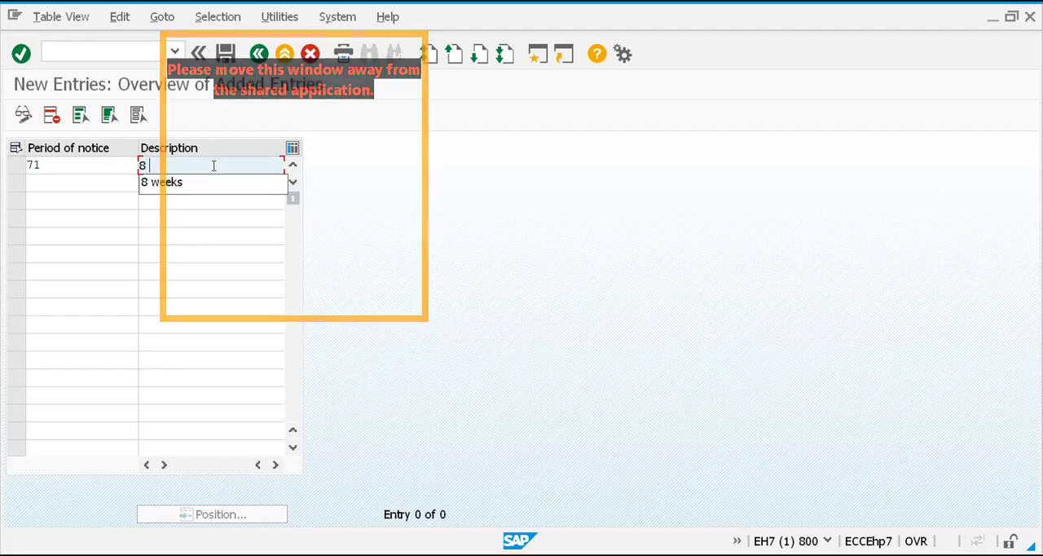
{"action": "type", "text": "week"}
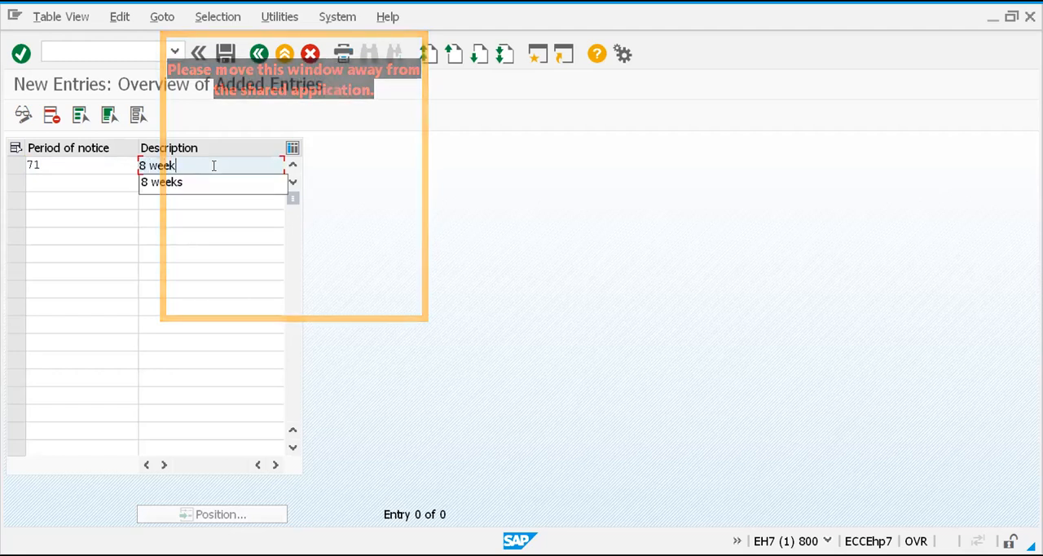
{"action": "type", "text": "s"}
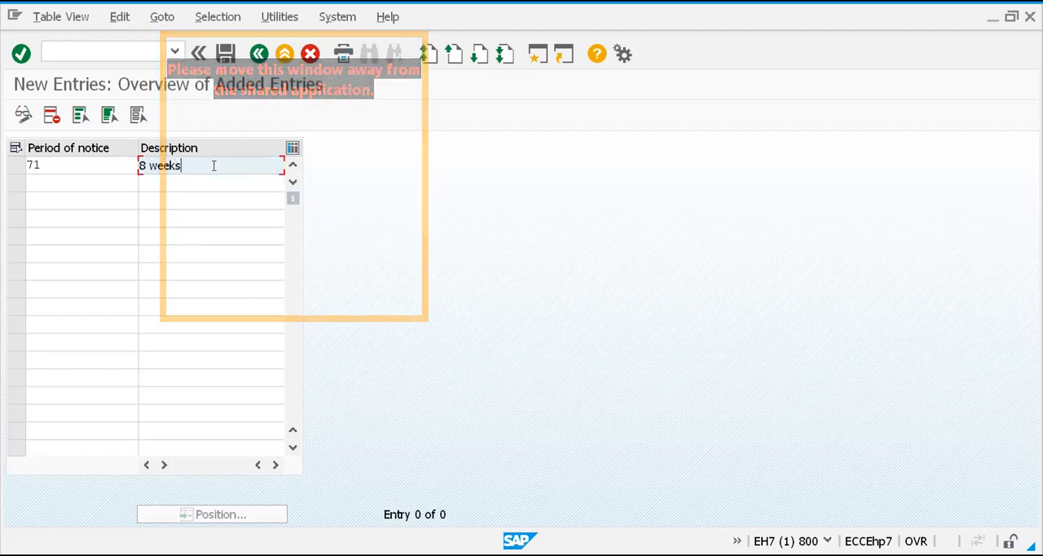
Add period of notice 72 with the description 12 weeks
{"action": "left_click", "coordinate": [49, 181]}
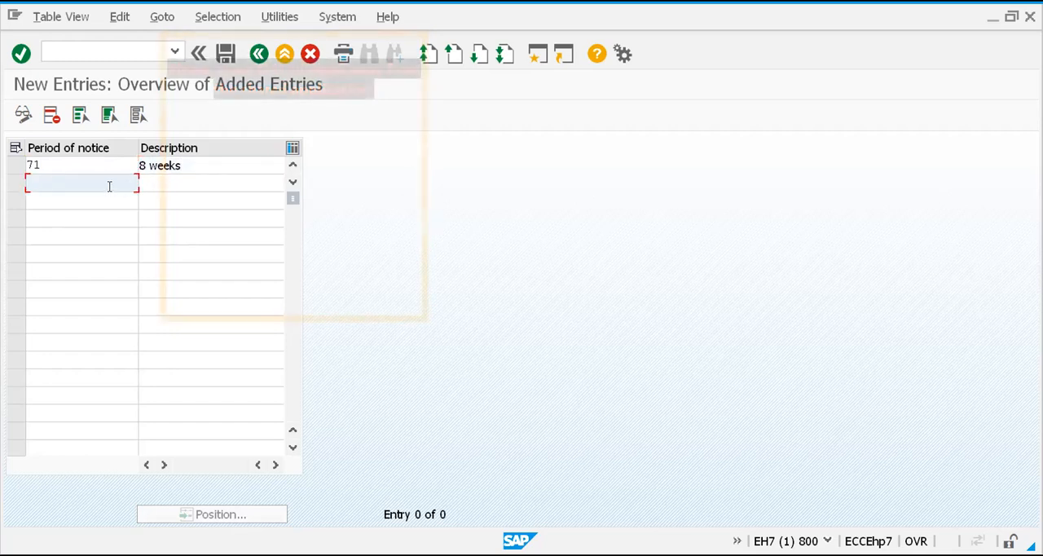
{"action": "type", "text": "72"}
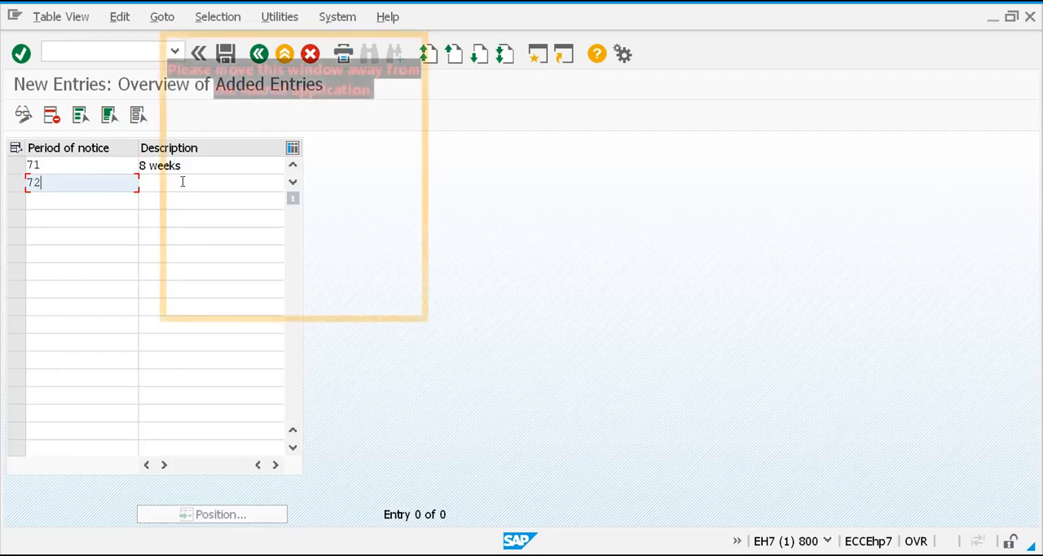
{"action": "left_click", "coordinate": [191, 181]}
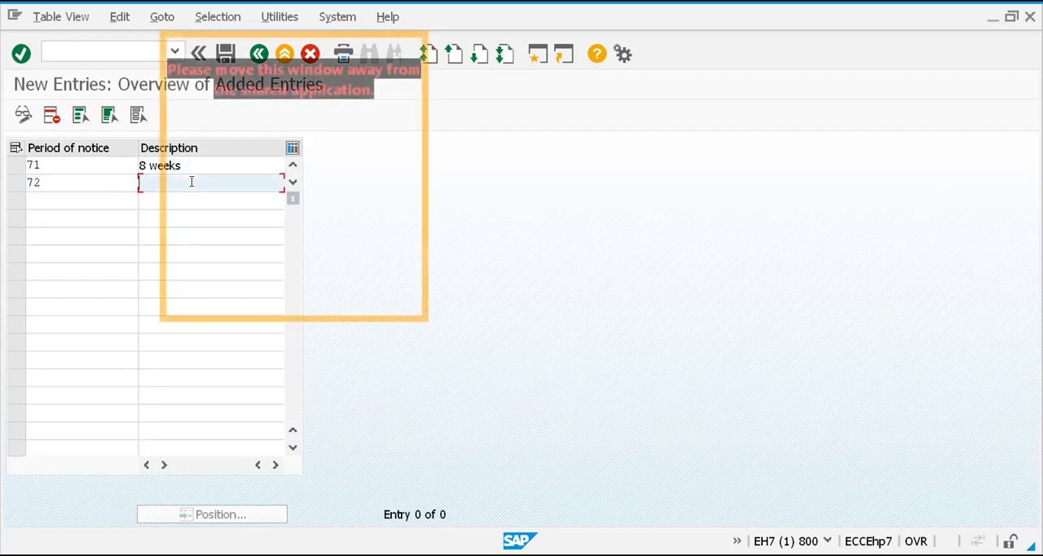
{"action": "type", "text": "12 weeks"}
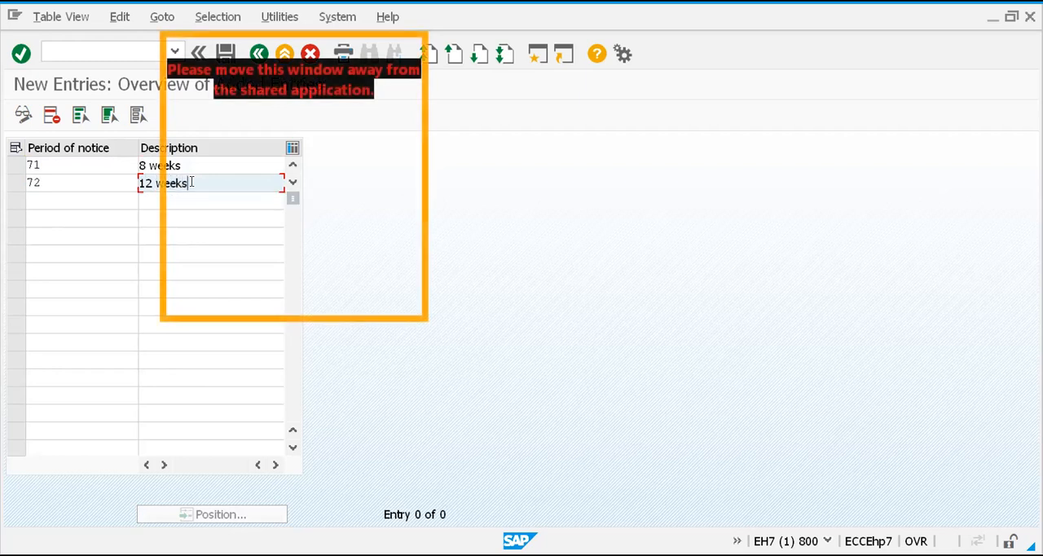
Save the new periods of notice under the proposed customizing request
{"action": "left_click", "coordinate": [62, 200]}
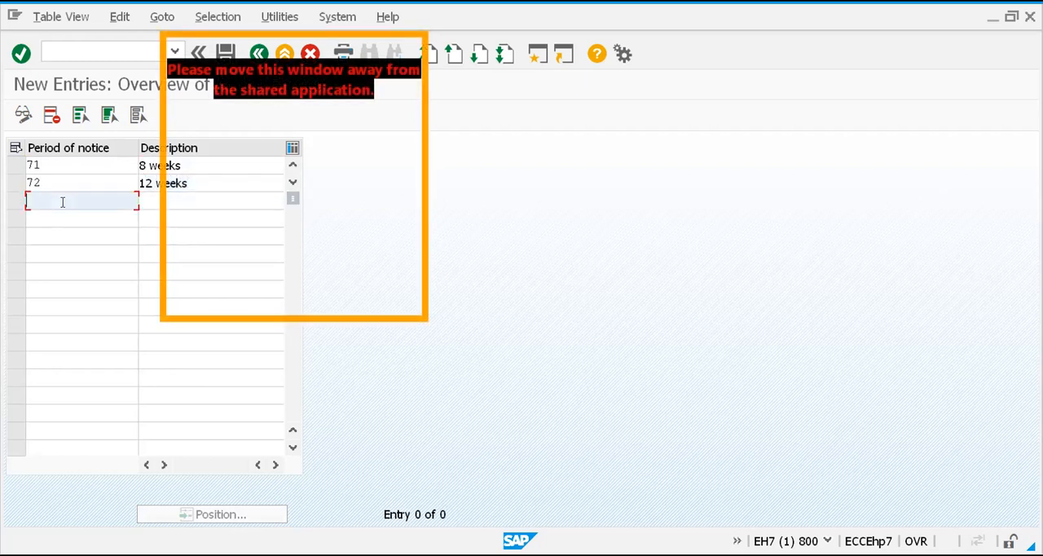
{"action": "left_click", "coordinate": [181, 201]}
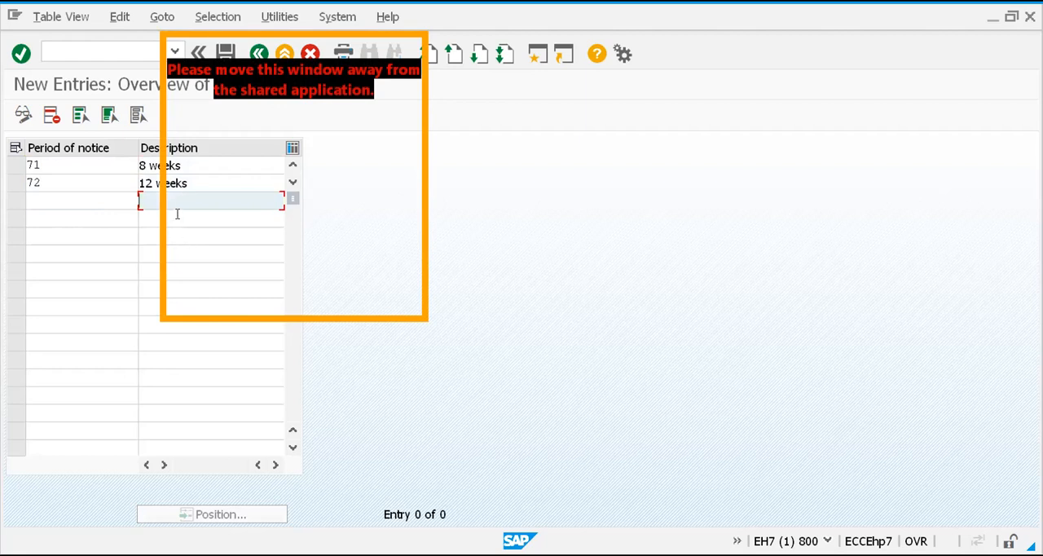
{"action": "left_click", "coordinate": [90, 234]}
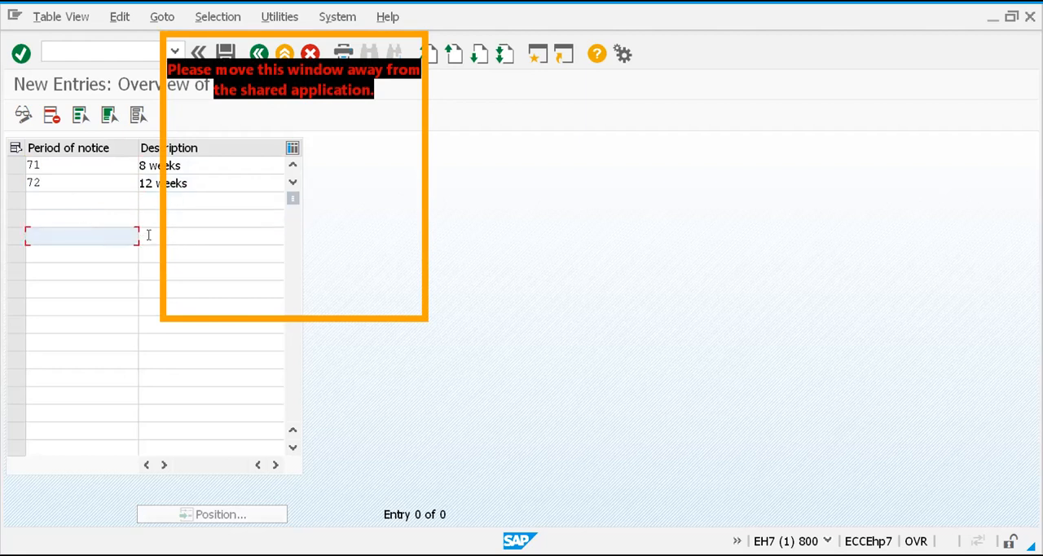
{"action": "left_click", "coordinate": [149, 234]}
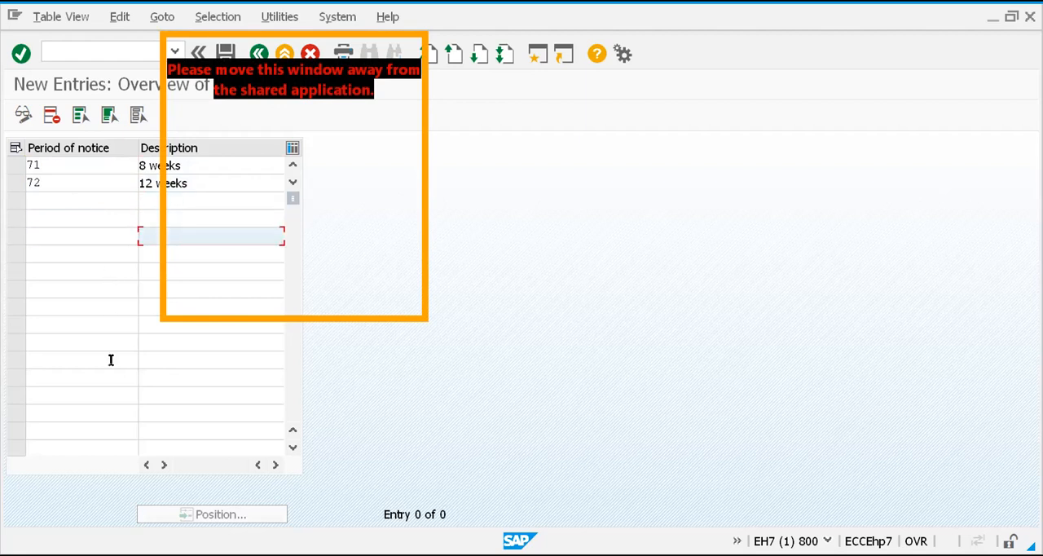
{"action": "left_click", "coordinate": [224, 50]}
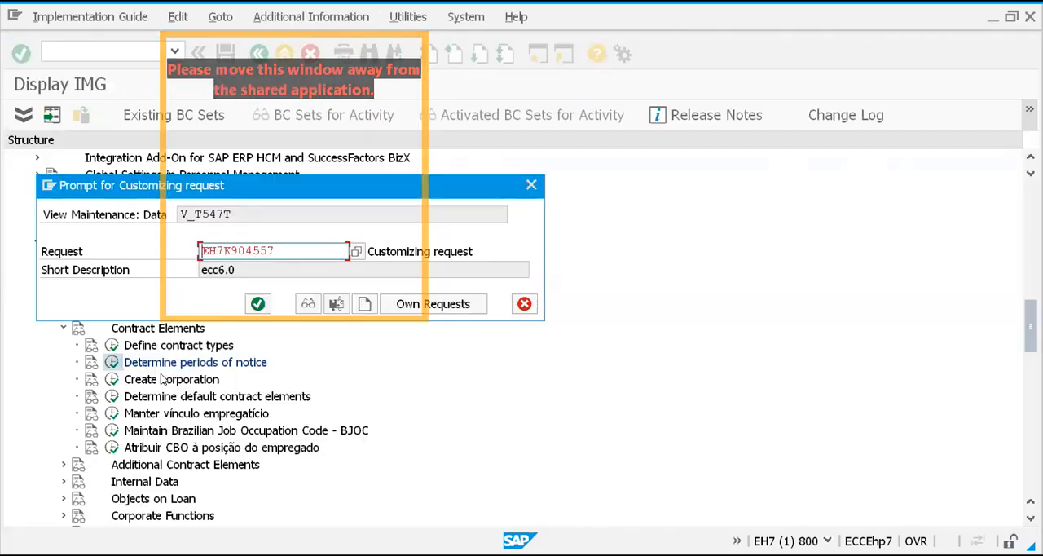
{"action": "left_click", "coordinate": [258, 304]}
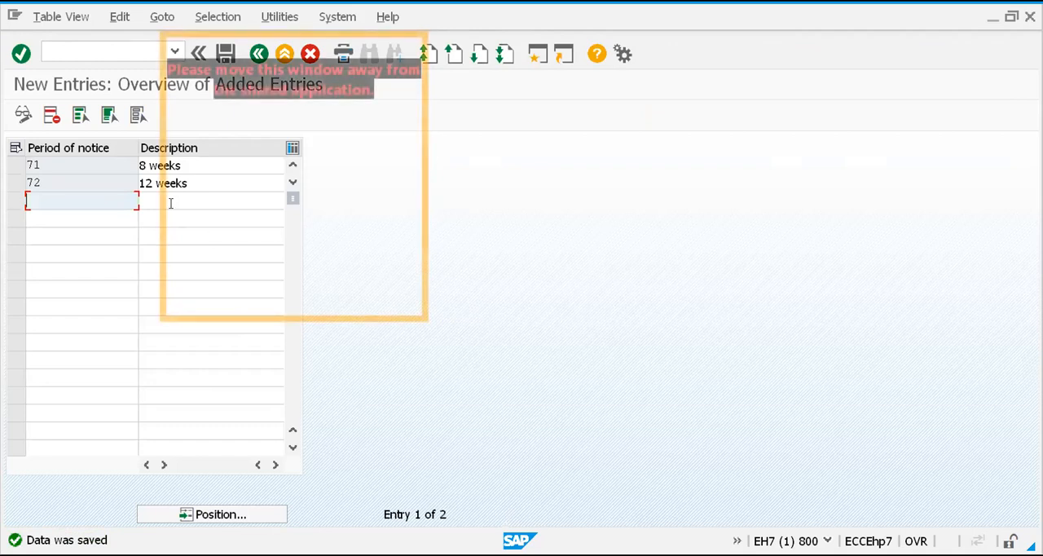
{"action": "left_click", "coordinate": [193, 165]}
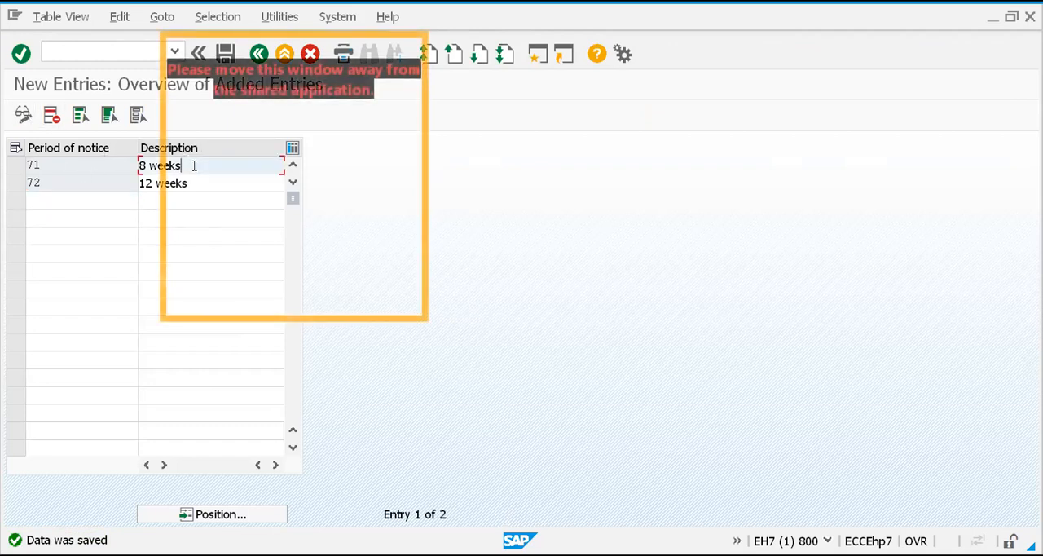
{"action": "left_click", "coordinate": [196, 183]}
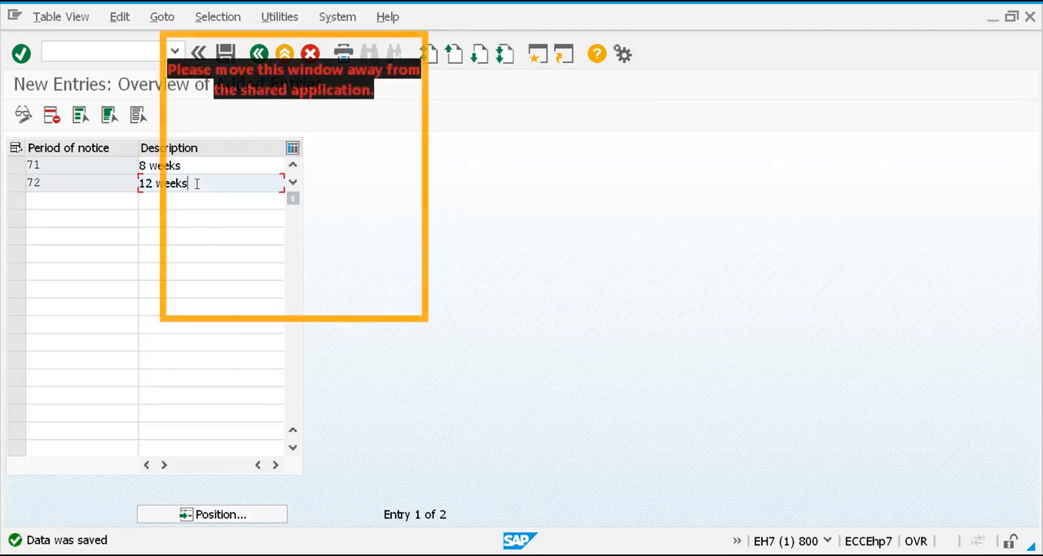
{"action": "left_click", "coordinate": [196, 166]}
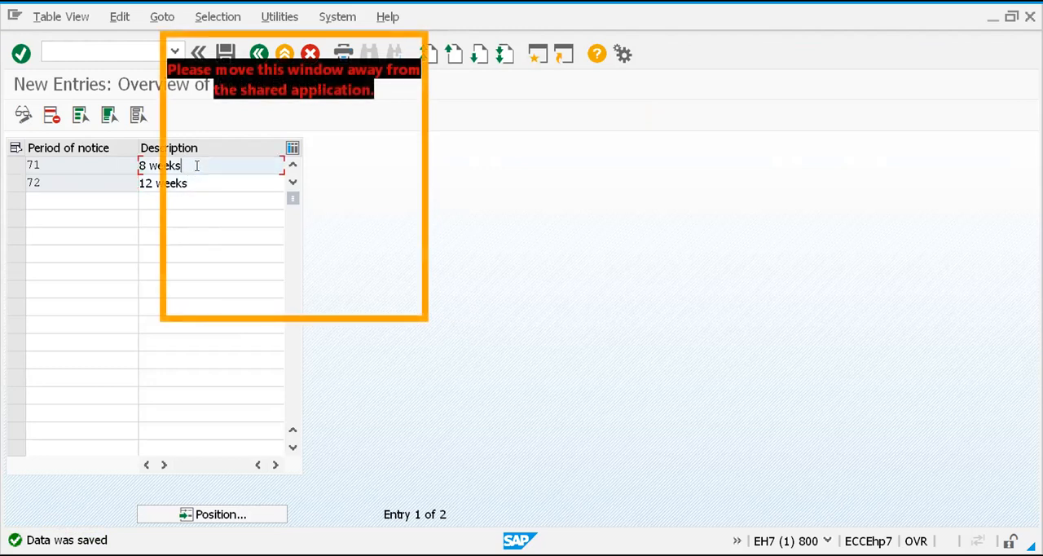
{"action": "left_click", "coordinate": [198, 179]}
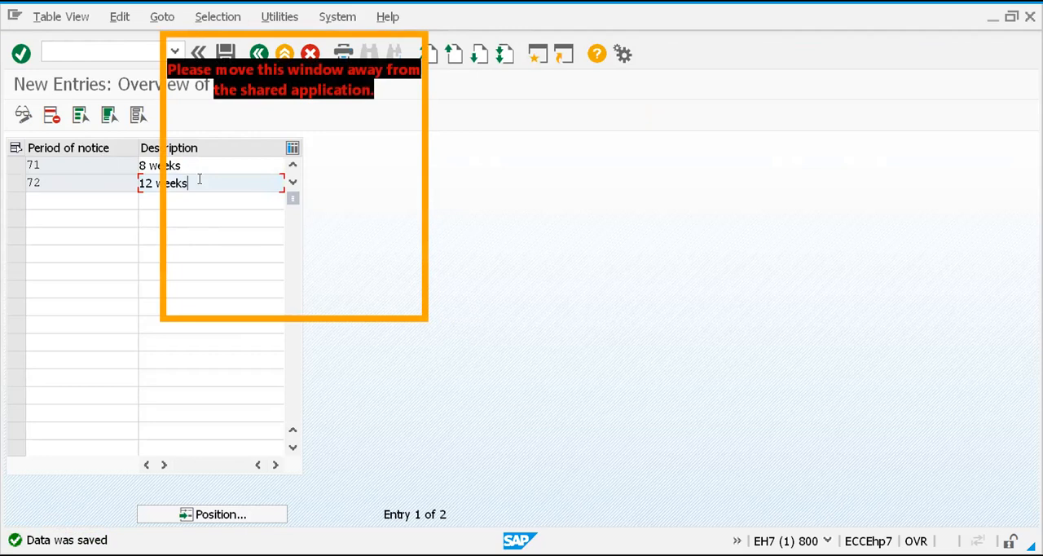
{"action": "left_click", "coordinate": [195, 199]}
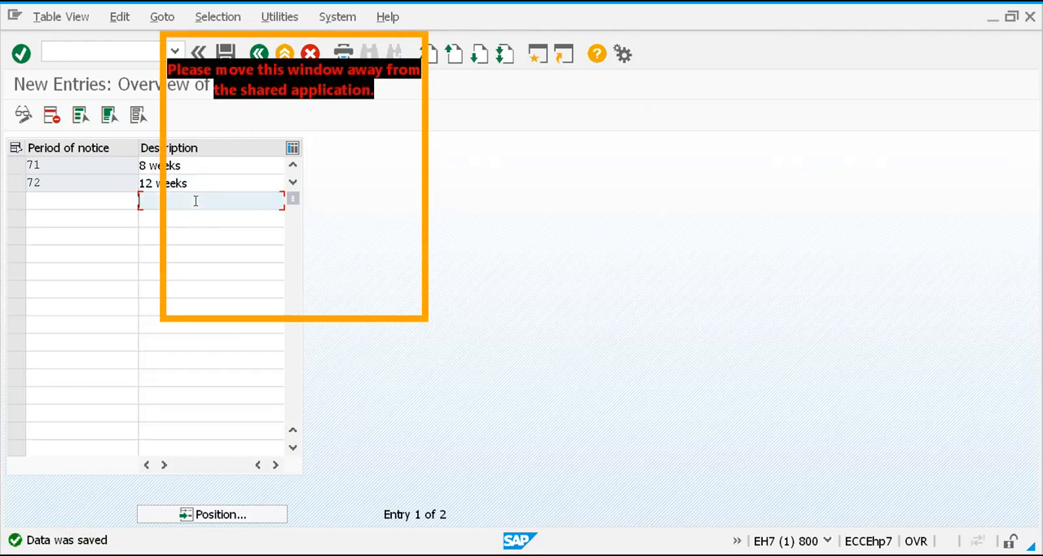
{"action": "left_click", "coordinate": [193, 213]}
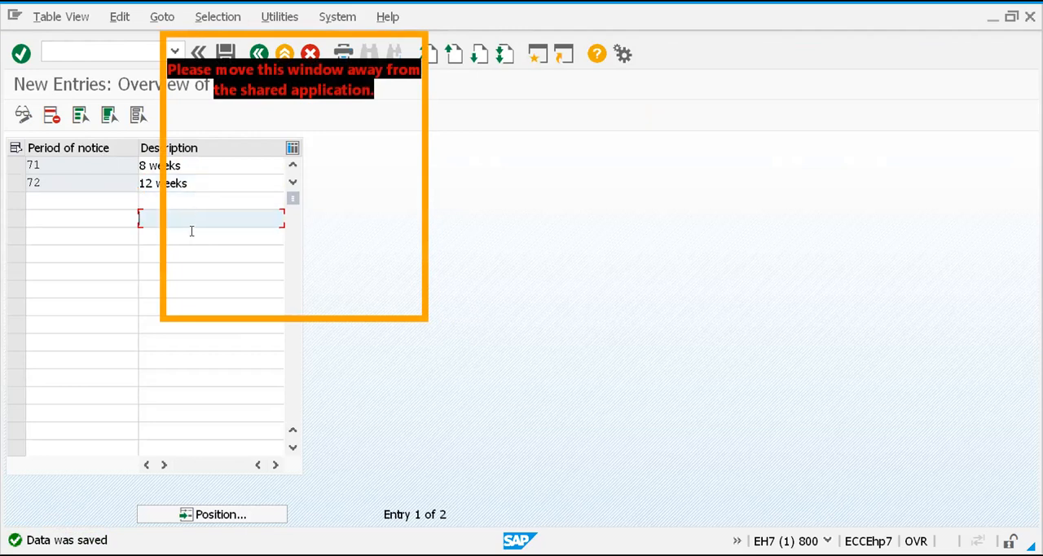
{"action": "left_click", "coordinate": [191, 234]}
{"action": "left_click", "coordinate": [175, 253]}
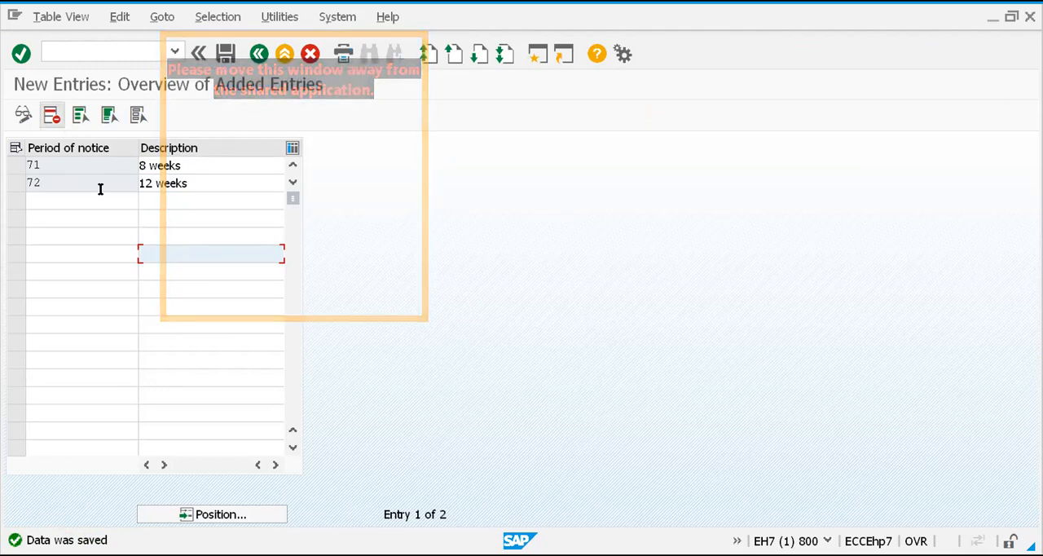
{"action": "left_click", "coordinate": [47, 167]}
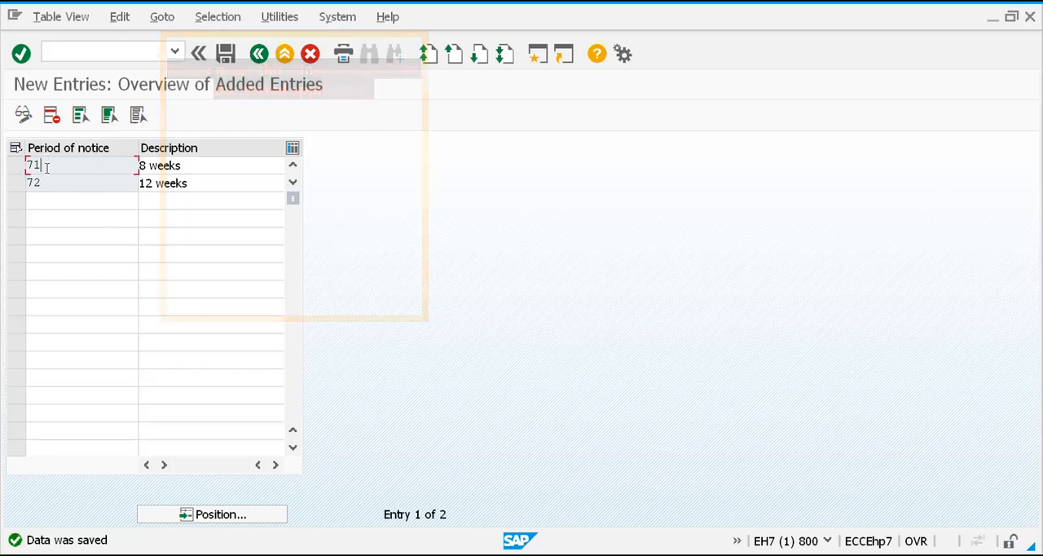
{"action": "left_click", "coordinate": [47, 183]}
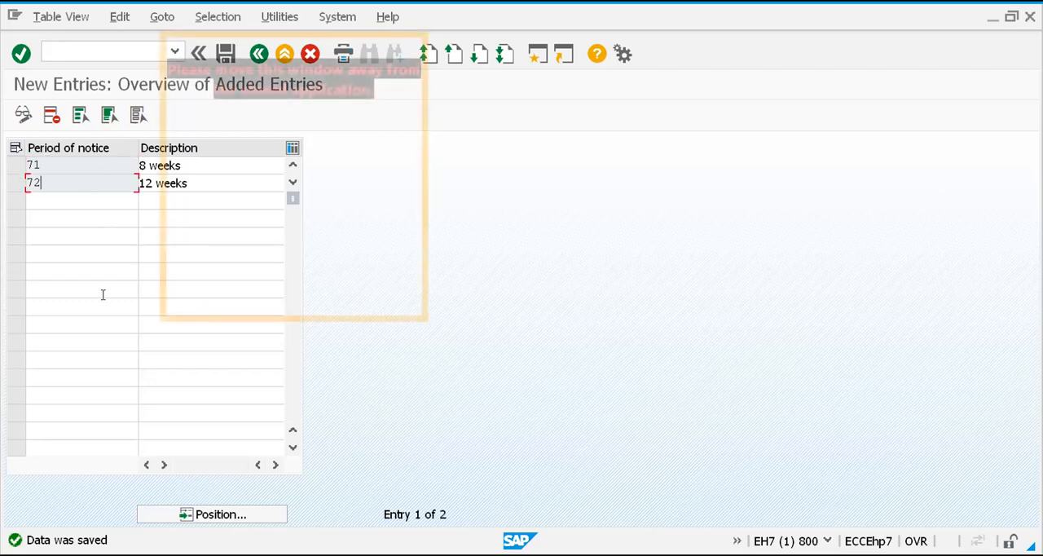
Leave the periods of notice entries and return to the IMG structure
{"action": "key", "text": "ctrl+s"}
{"action": "key", "text": "F3"}
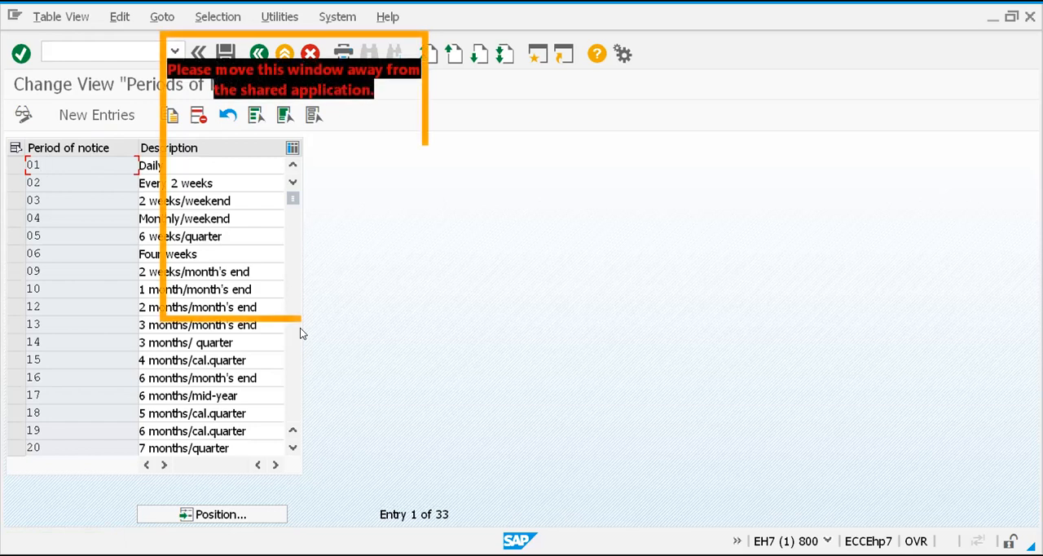
{"action": "key", "text": "F3"}
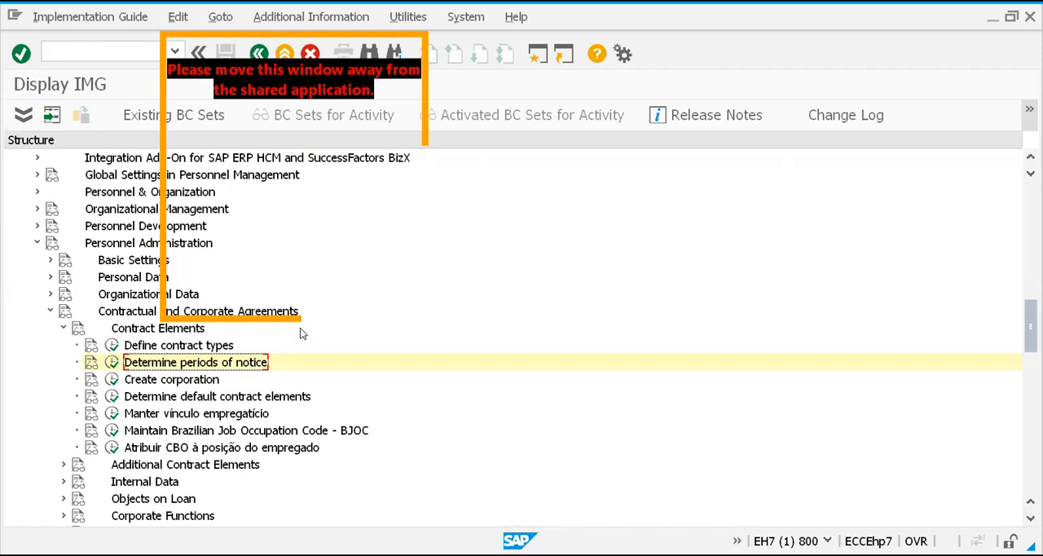
Open Determine default contract elements, expand Master Data and Time Data down to the country groupings, and select 40 India
{"action": "left_click", "coordinate": [222, 398]}
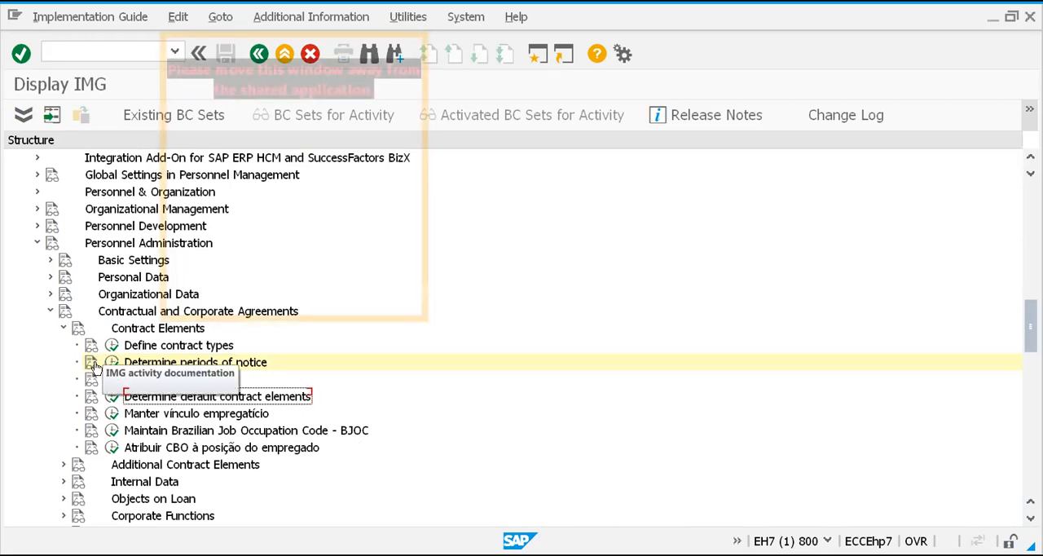
{"action": "left_click", "coordinate": [113, 397]}
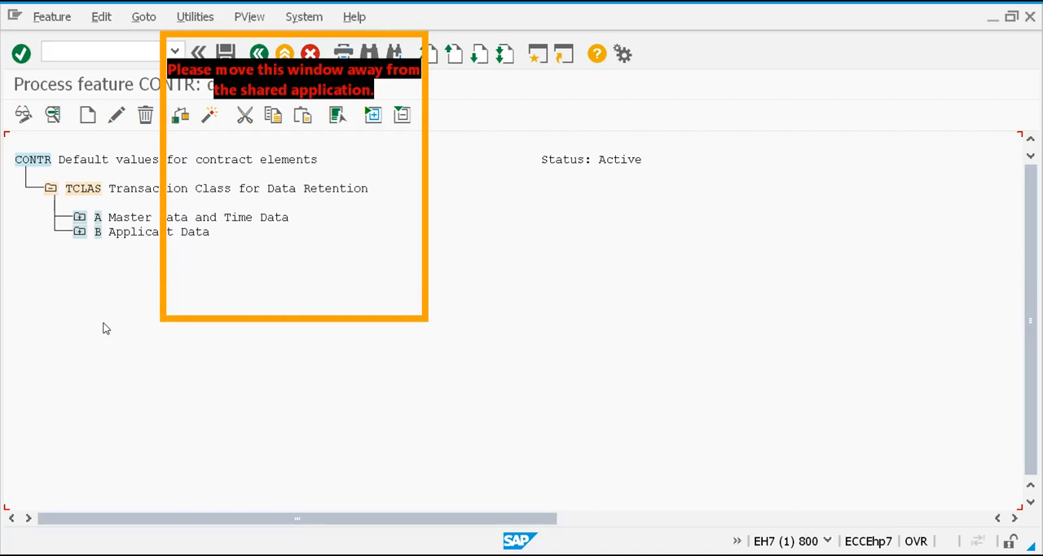
{"action": "left_click", "coordinate": [79, 216]}
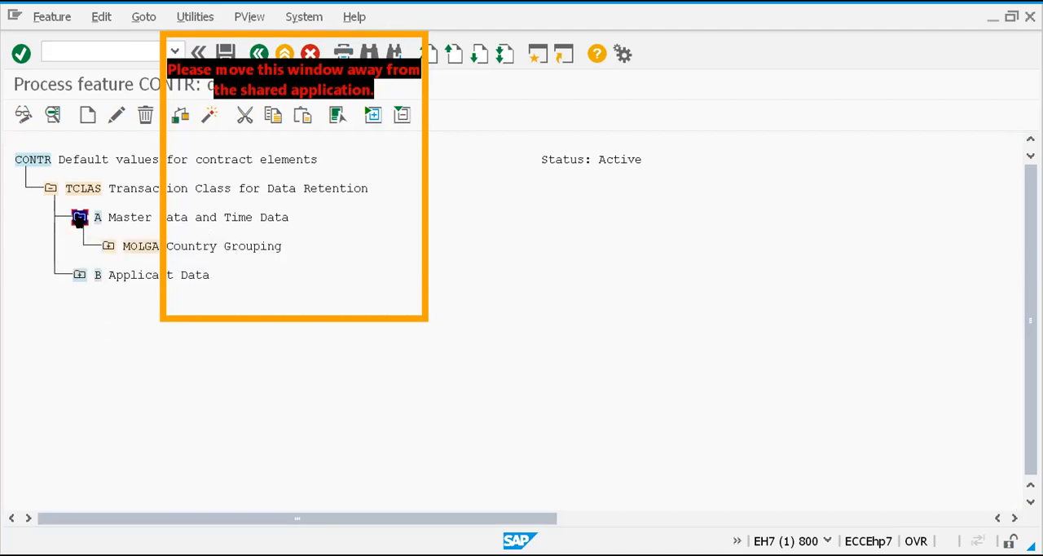
{"action": "left_click", "coordinate": [108, 246]}
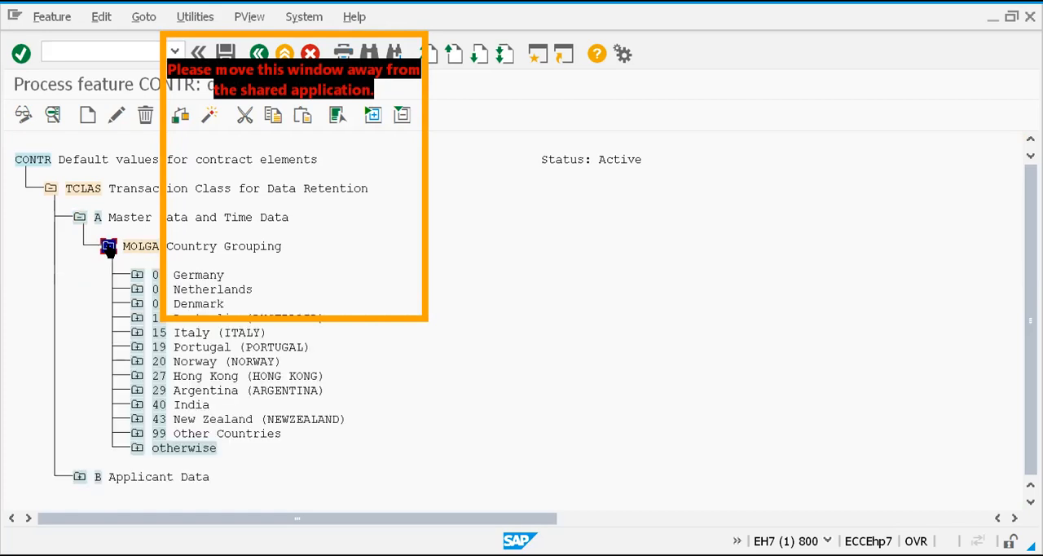
{"action": "left_click", "coordinate": [158, 404]}
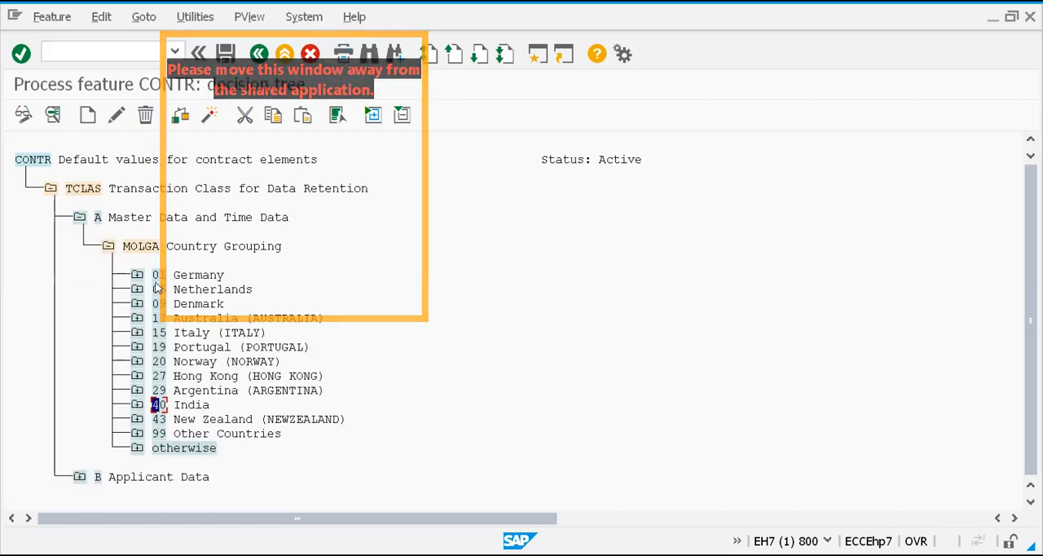
Delete the 40 India node with its subtree and check how the return value under 27 Hong Kong is built
{"action": "left_click", "coordinate": [145, 115]}
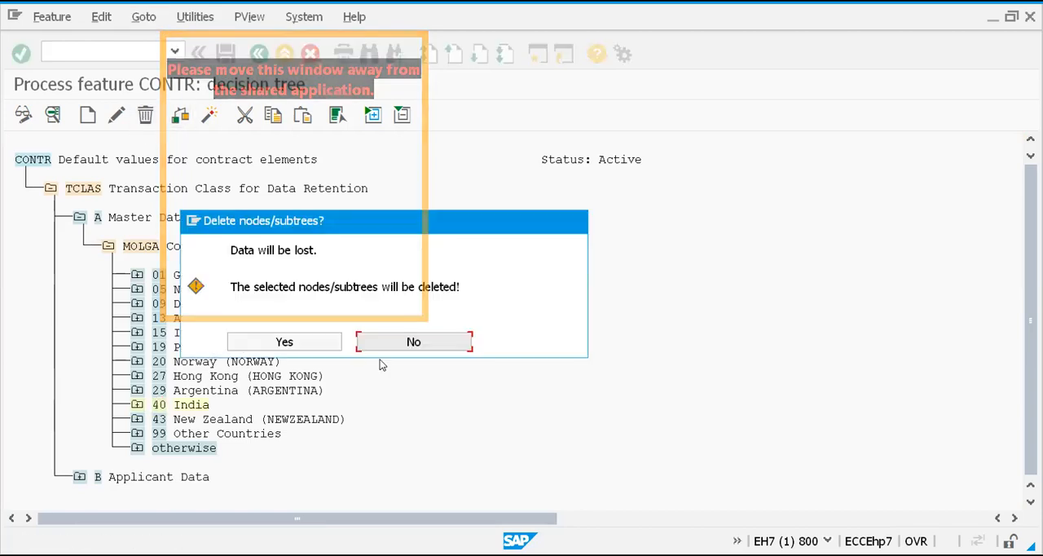
{"action": "left_click", "coordinate": [325, 340]}
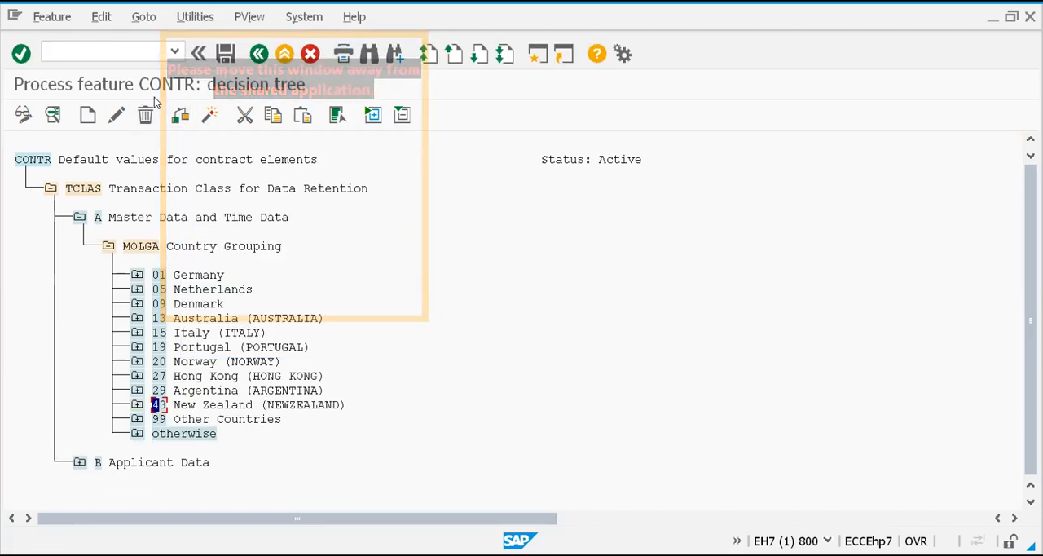
{"action": "left_click", "coordinate": [137, 376]}
{"action": "left_click", "coordinate": [137, 376]}
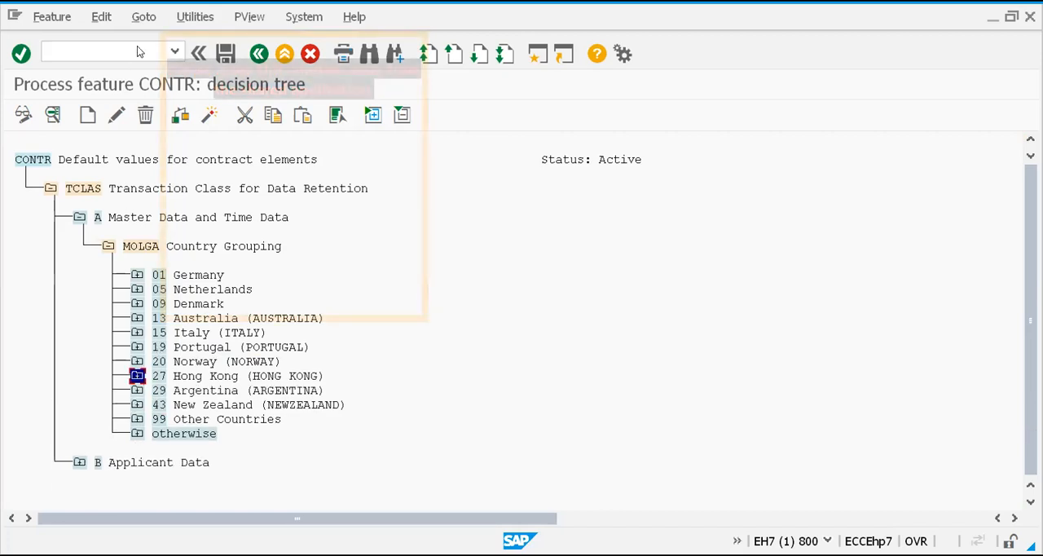
{"action": "left_click", "coordinate": [137, 376]}
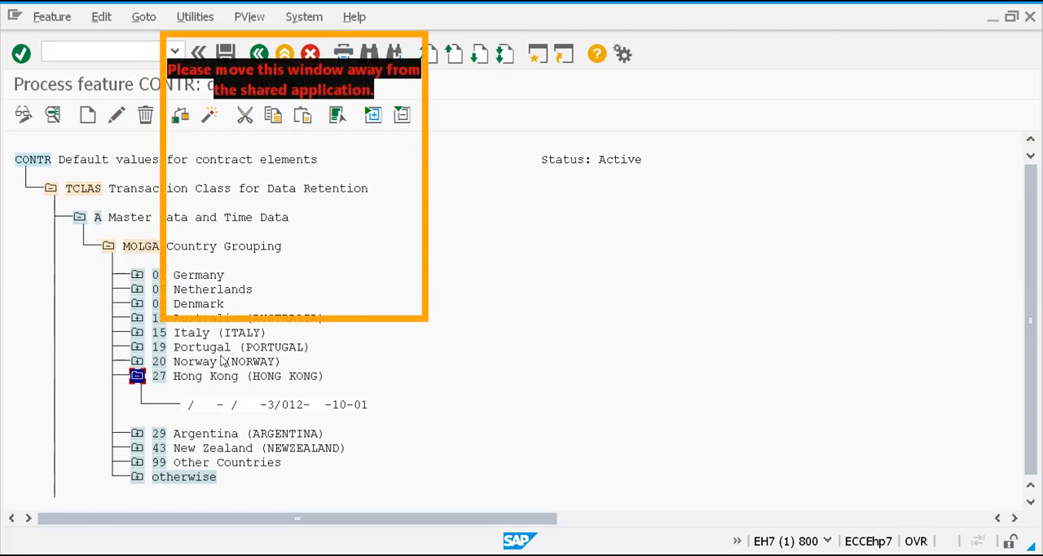
{"action": "left_click", "coordinate": [136, 375]}
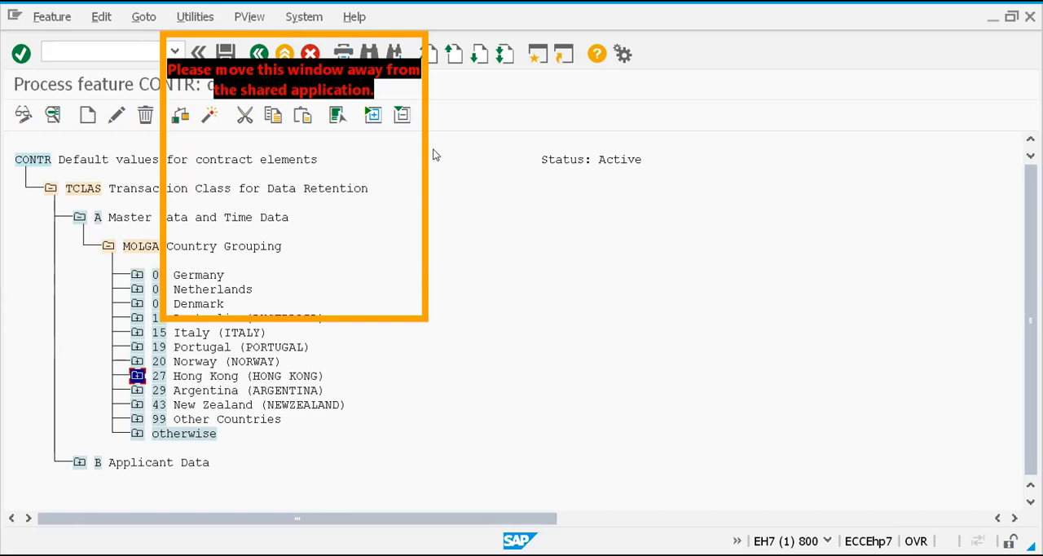
Create a new node for country grouping 40 India under MOLGA
{"action": "left_click", "coordinate": [141, 248]}
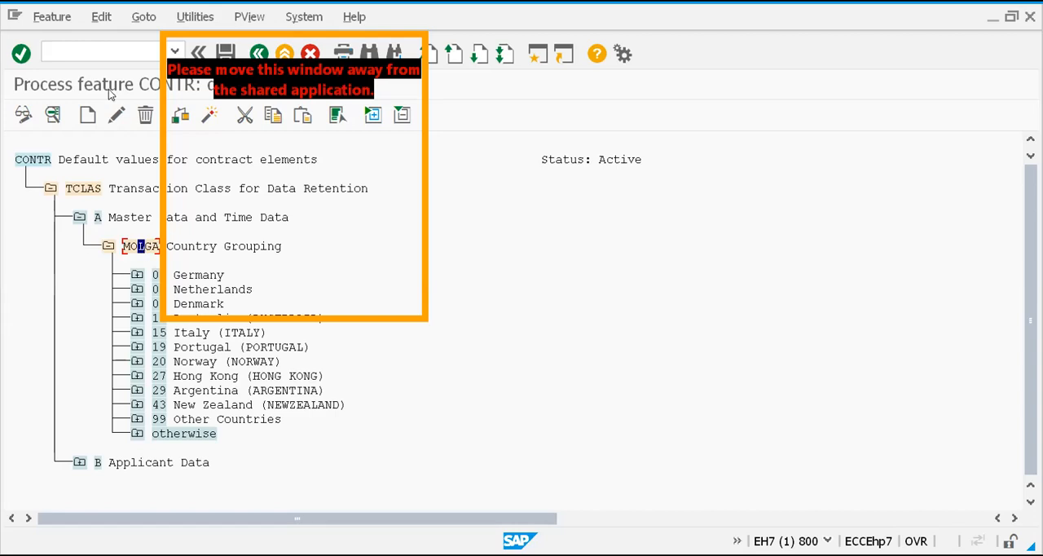
{"action": "left_click", "coordinate": [88, 115]}
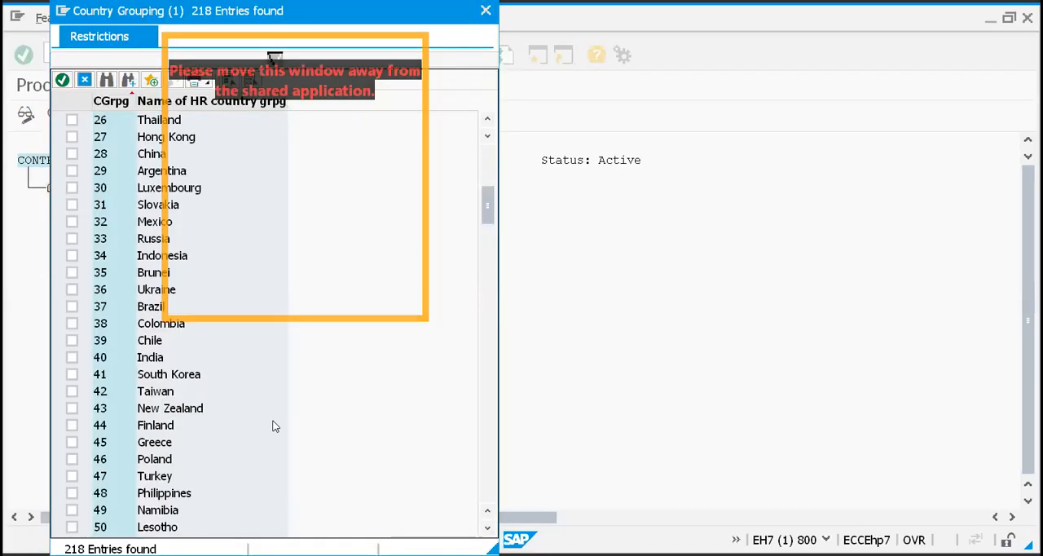
{"action": "left_click", "coordinate": [71, 358]}
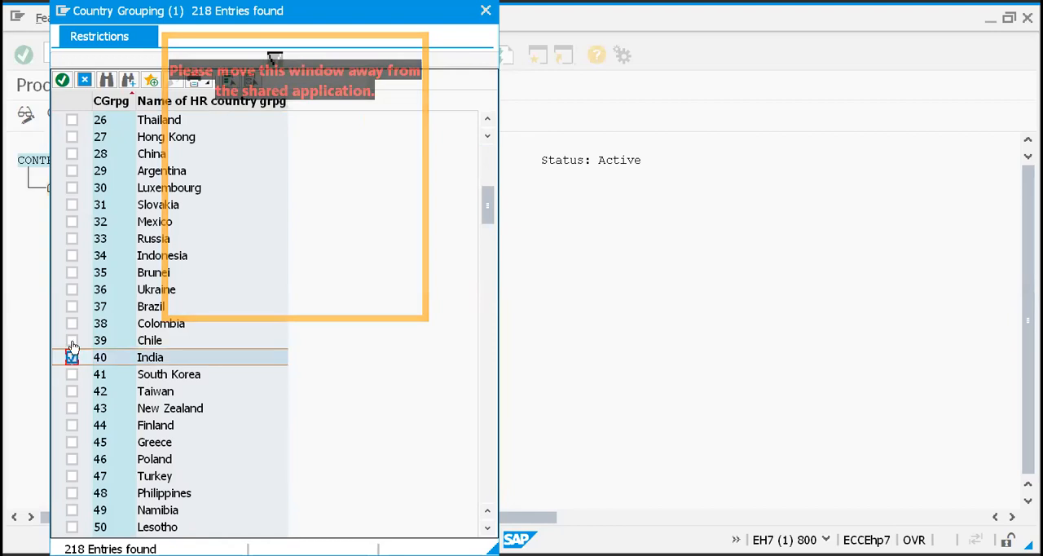
{"action": "left_click", "coordinate": [62, 80]}
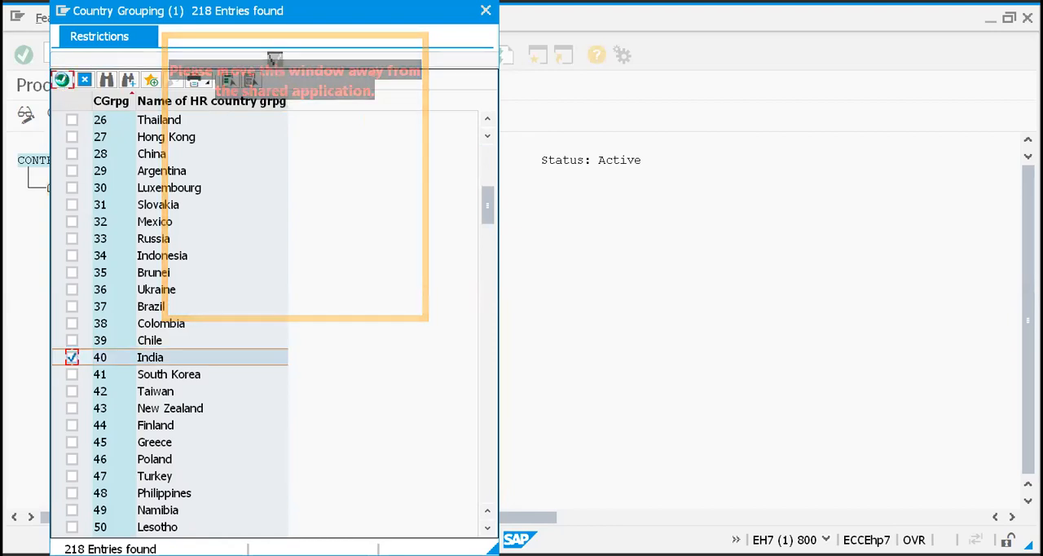
Create a return value node under 40 India and begin its value with 35/010-3/012-6
{"action": "left_click", "coordinate": [159, 276]}
{"action": "left_click", "coordinate": [87, 115]}
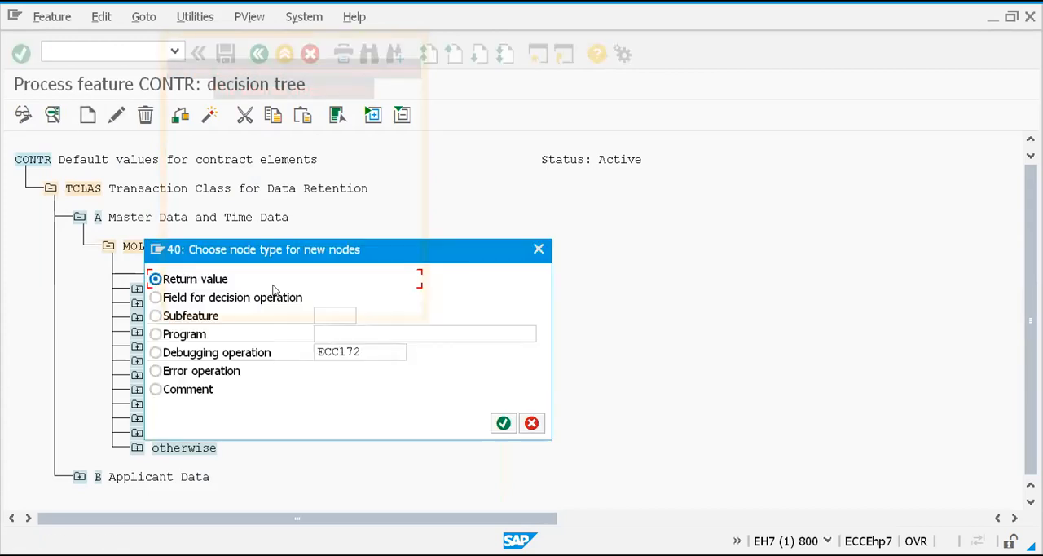
{"action": "left_click", "coordinate": [502, 422]}
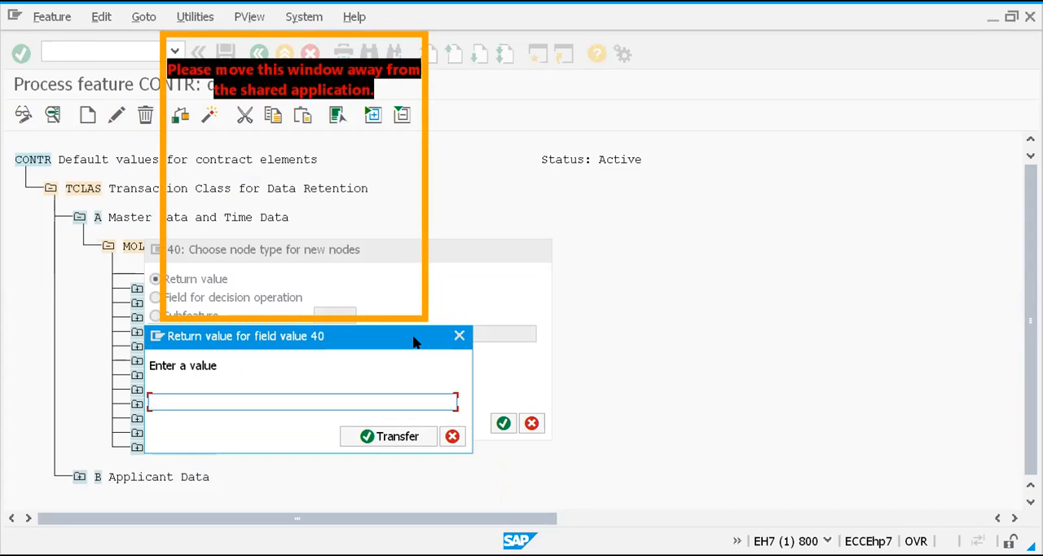
{"action": "type", "text": "35"}
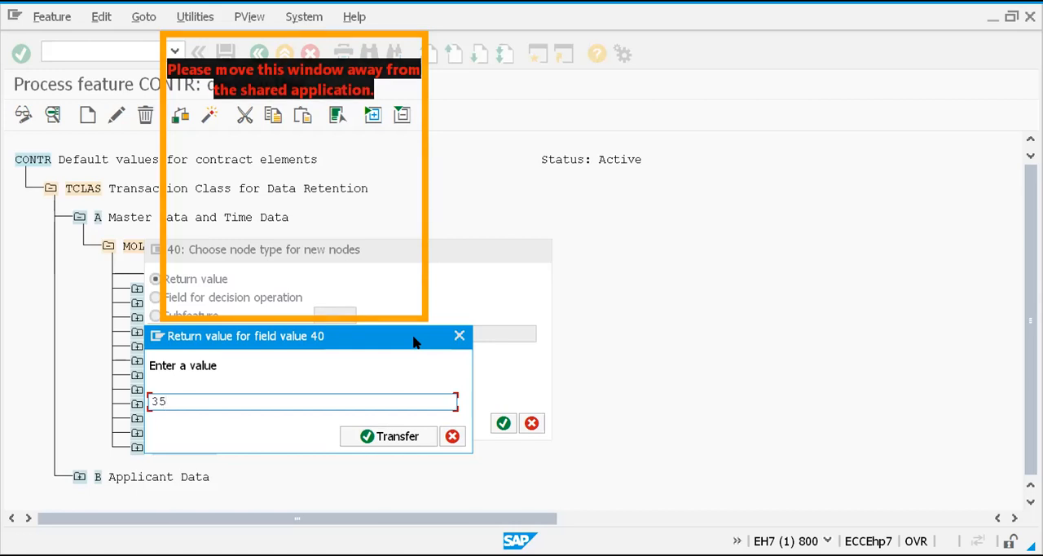
{"action": "type", "text": "/"}
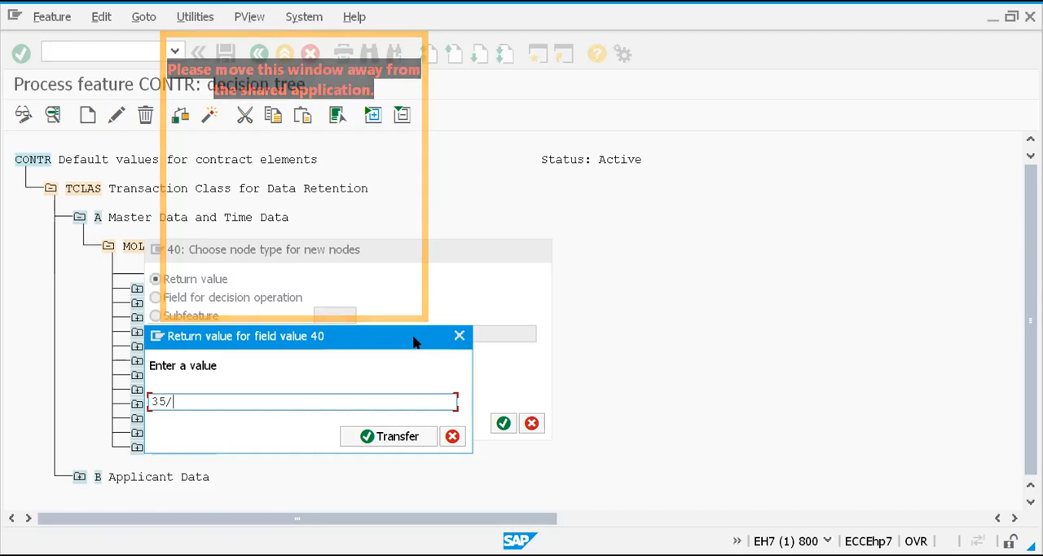
{"action": "type", "text": "010"}
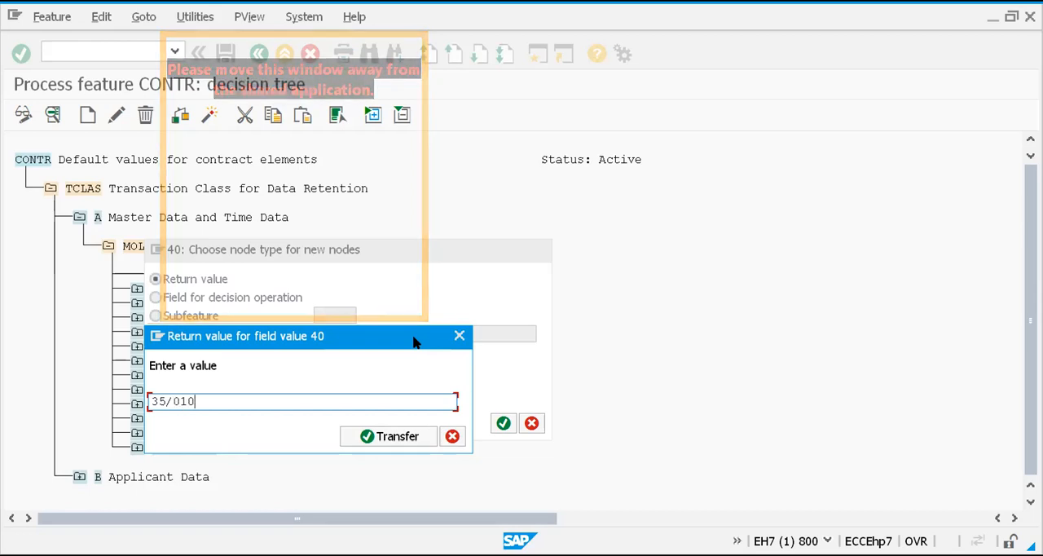
{"action": "type", "text": "-"}
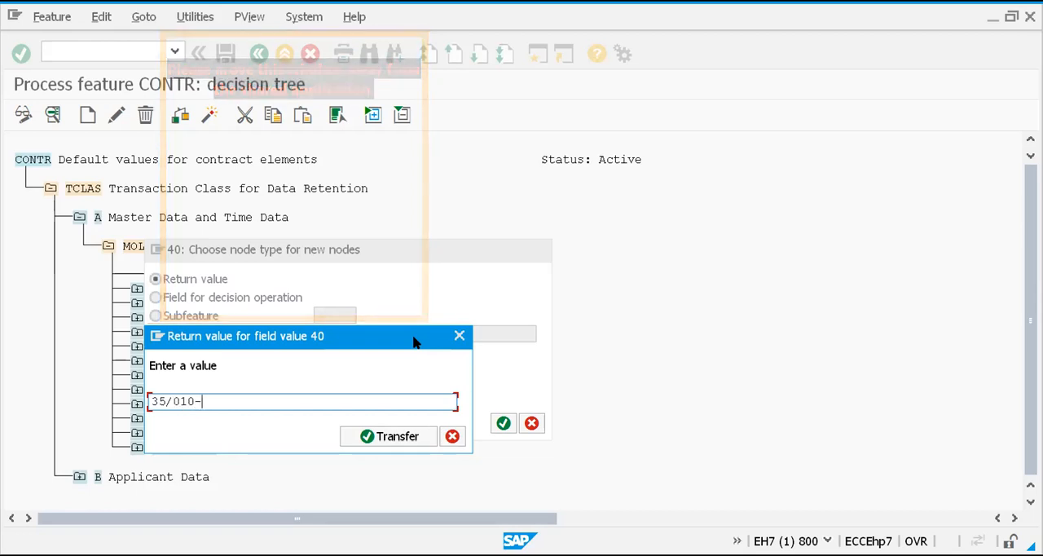
{"action": "type", "text": "3"}
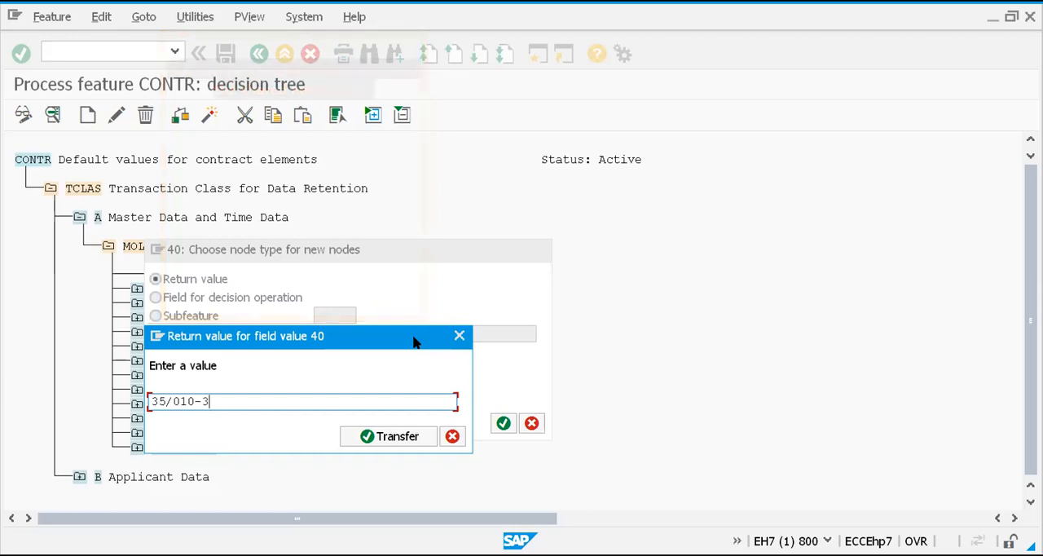
{"action": "type", "text": "/"}
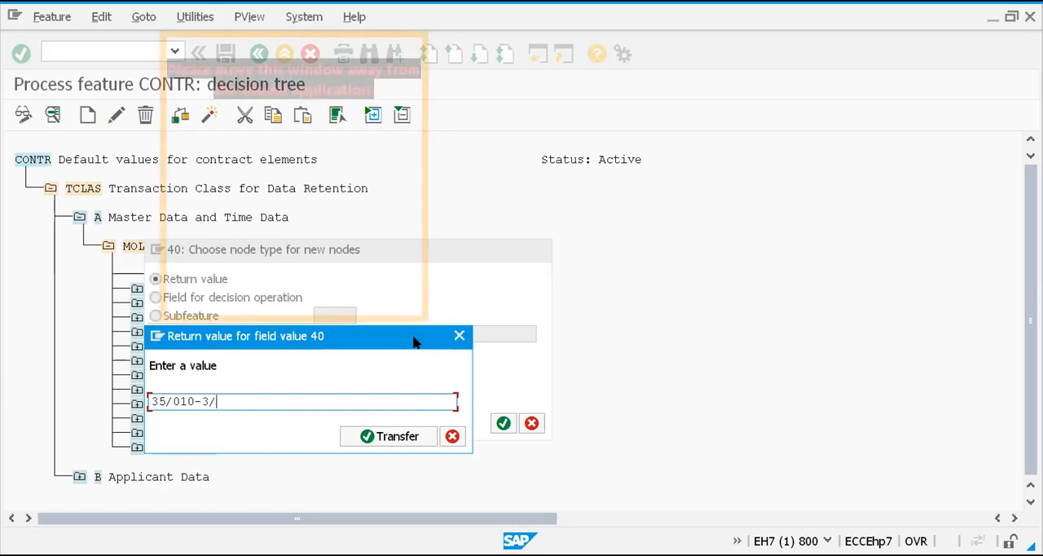
{"action": "type", "text": "012"}
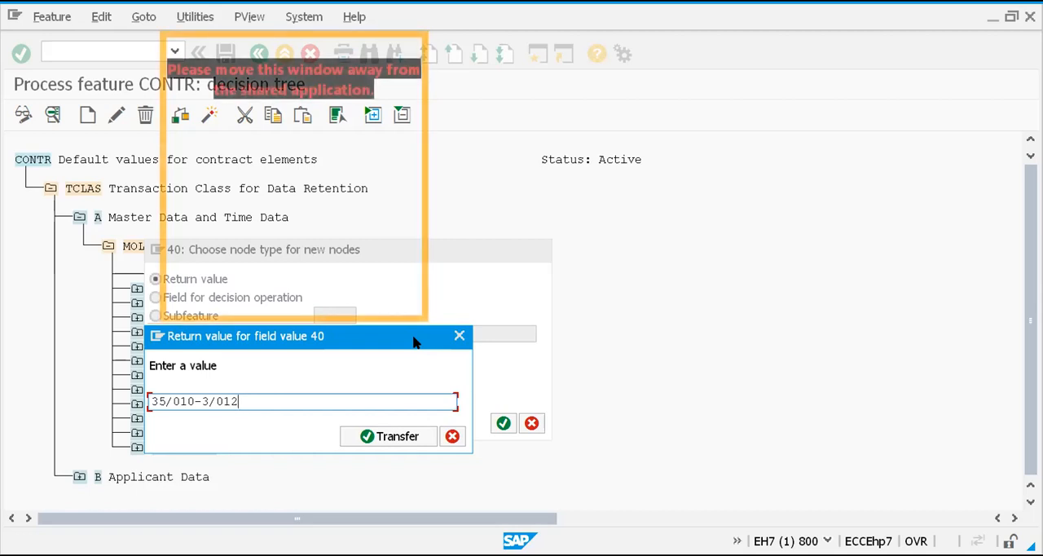
{"action": "type", "text": "-"}
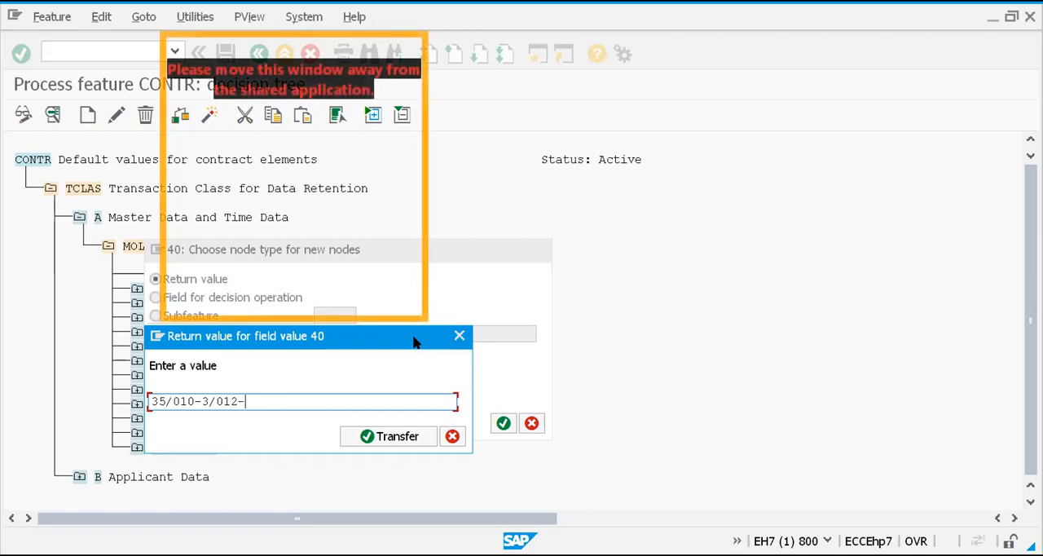
{"action": "type", "text": "6"}
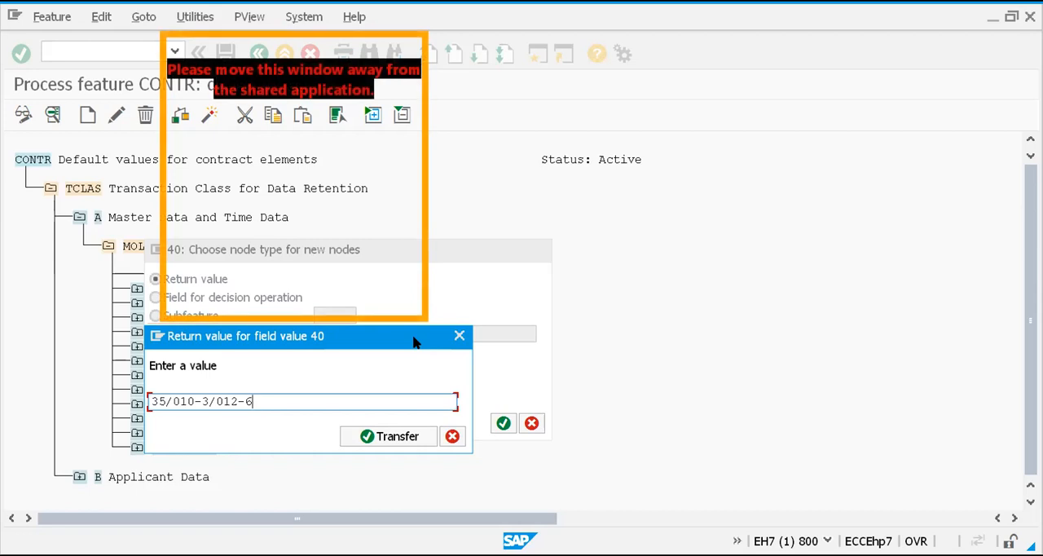
{"action": "type", "text": "/"}
{"action": "type", "text": "012"}
{"action": "type", "text": "-"}
{"action": "type", "text": "35"}
Complete India's return value as 35/010-3/012-6/012-71-72-41 and transfer it to the decision tree
{"action": "key", "text": "BackSpace"}
{"action": "key", "text": "BackSpace"}
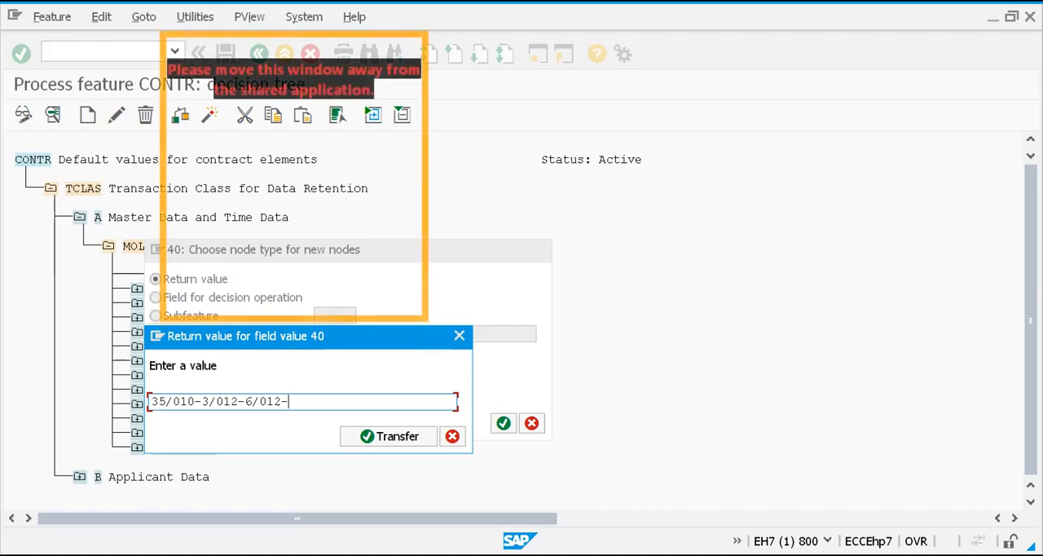
{"action": "key", "text": "alt+Tab"}
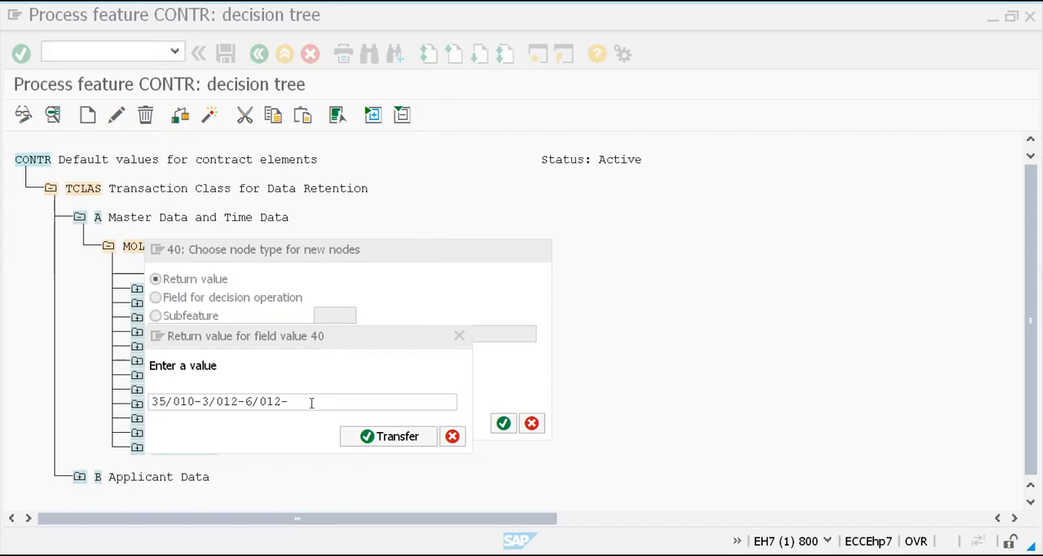
{"action": "type", "text": "41"}
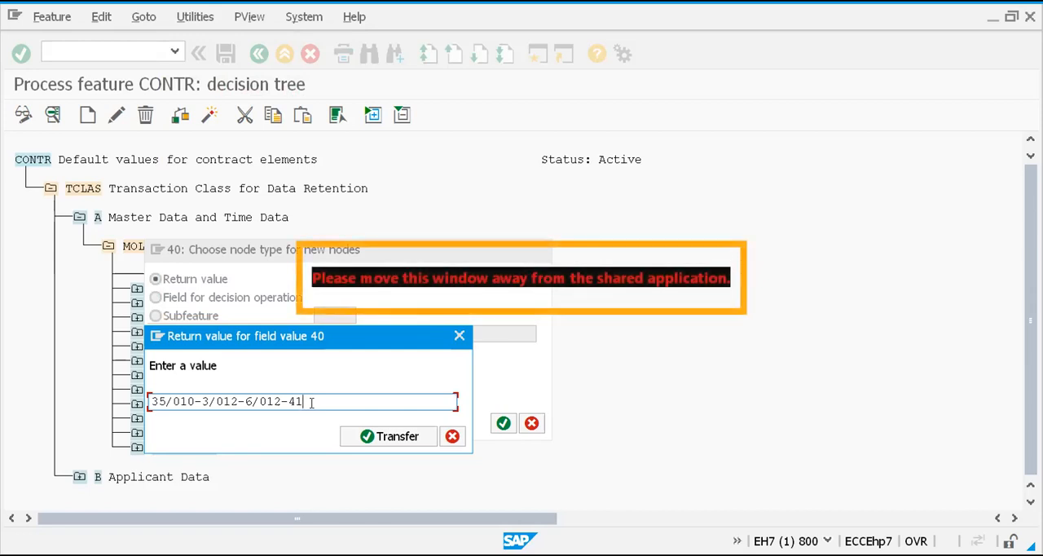
{"action": "key", "text": "BackSpace"}
{"action": "key", "text": "BackSpace"}
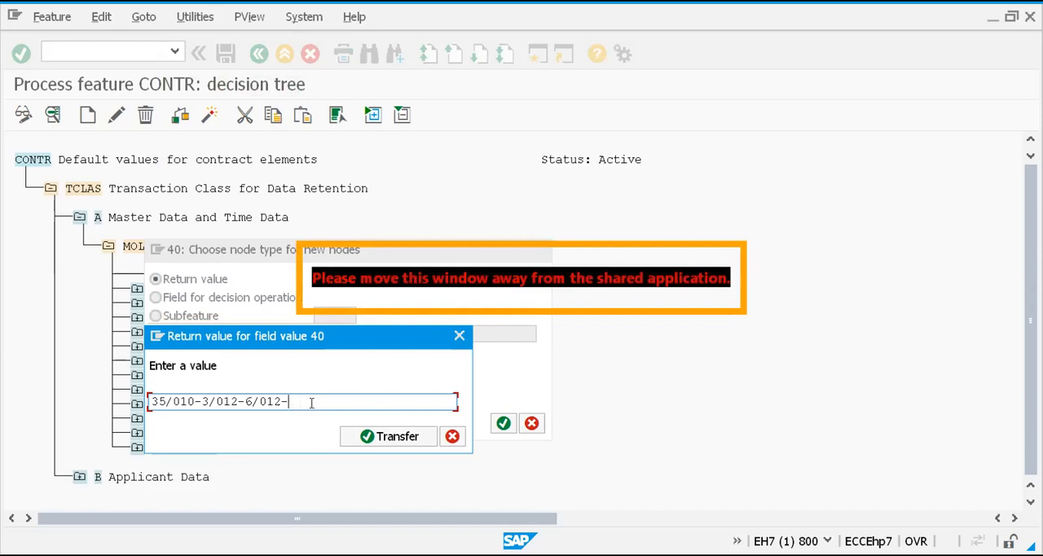
{"action": "type", "text": "71-72"}
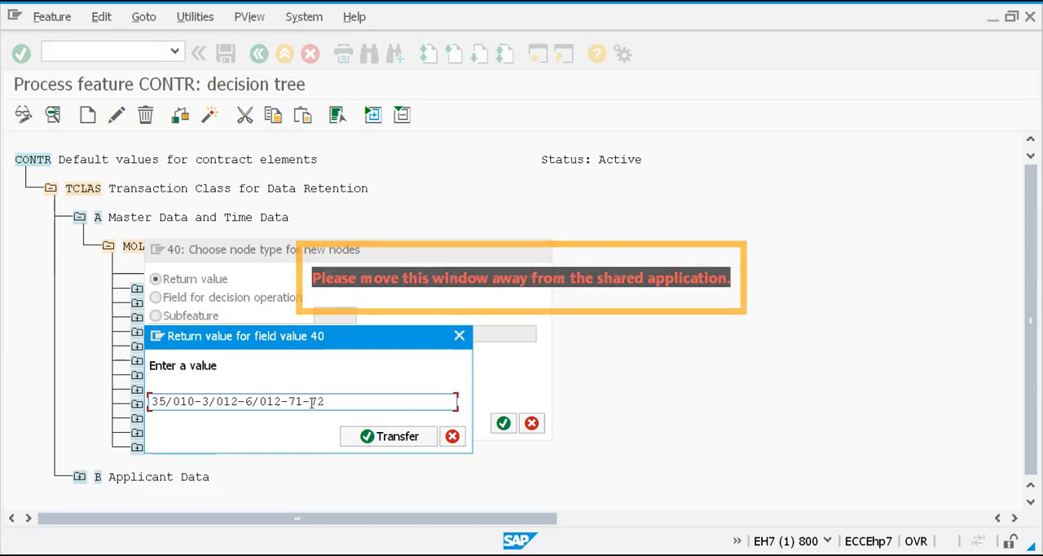
{"action": "type", "text": "-"}
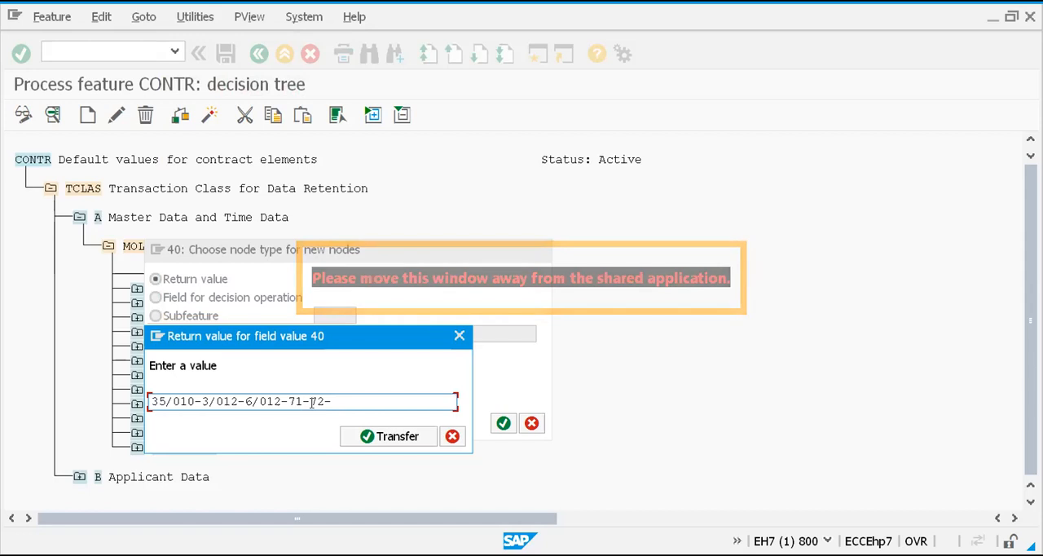
{"action": "type", "text": "41"}
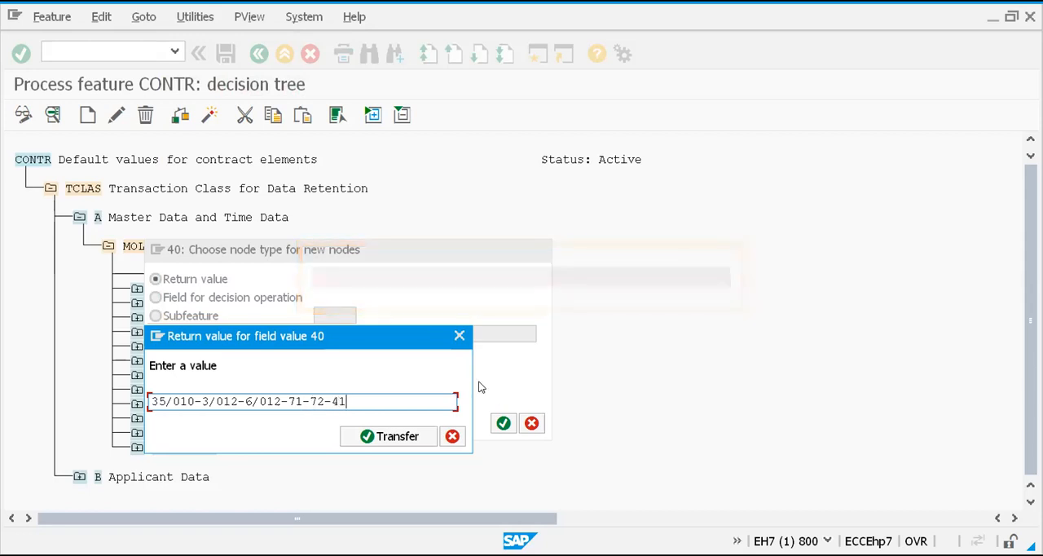
{"action": "key", "text": "ctrl+a"}
{"action": "key", "text": "End"}
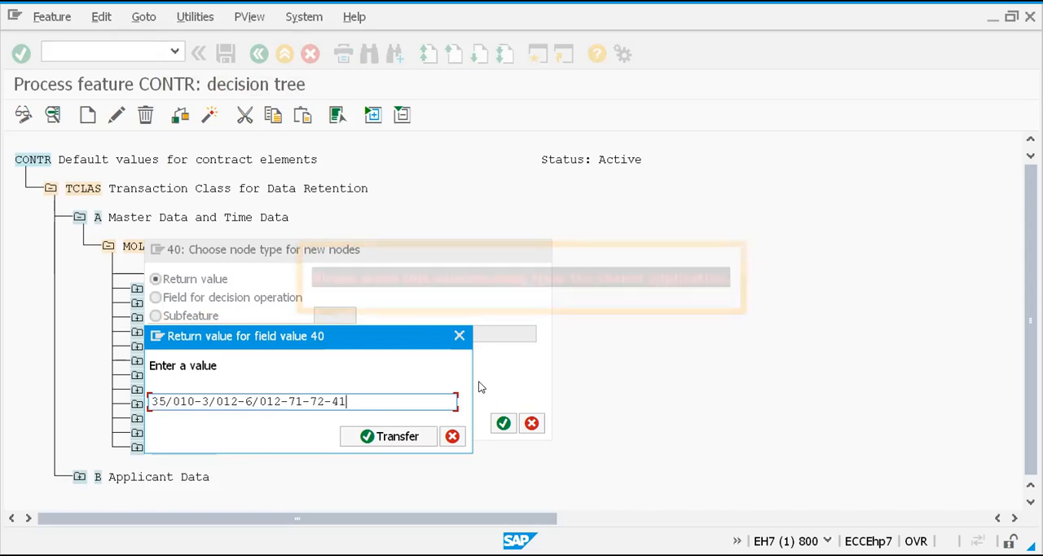
{"action": "key", "text": "ctrl+a"}
{"action": "key", "text": "End"}
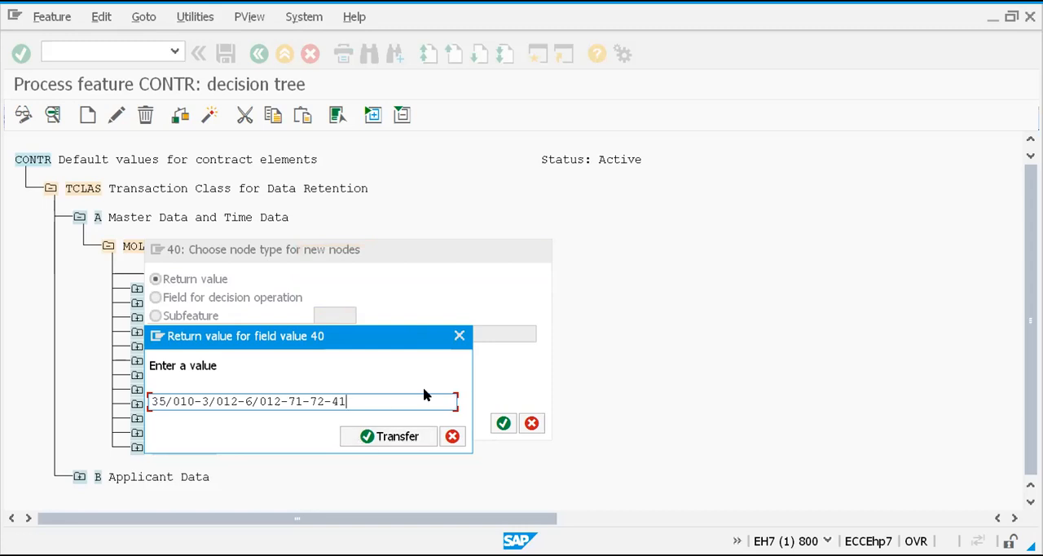
{"action": "left_click", "coordinate": [404, 434]}
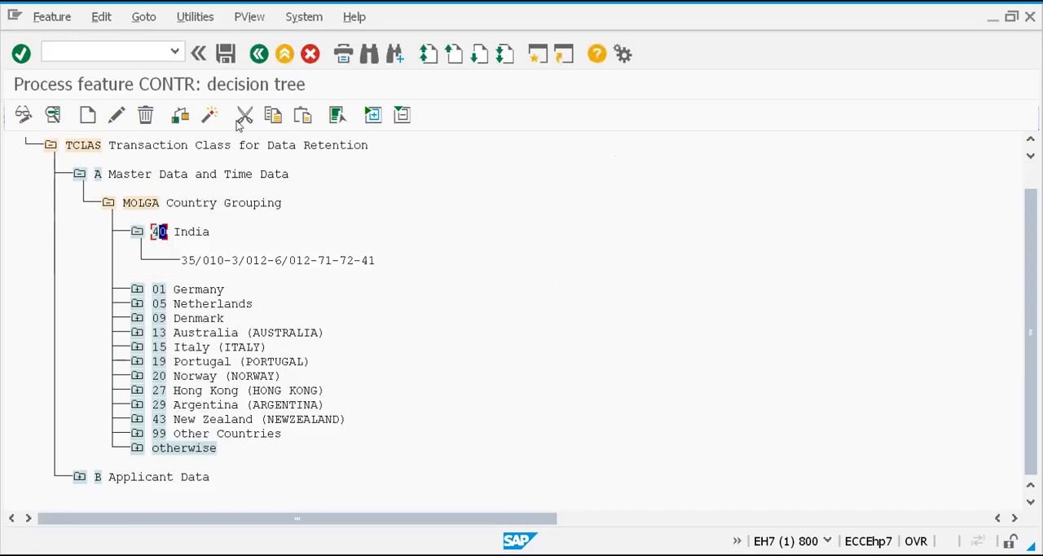
Activate the CONTR feature under the proposed customizing request
{"action": "left_click", "coordinate": [210, 117]}
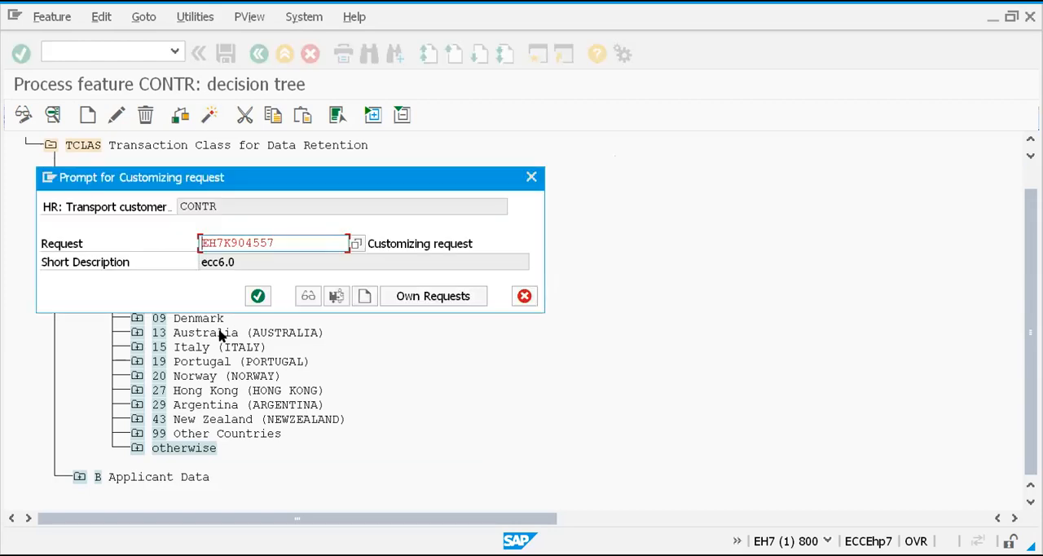
{"action": "left_click", "coordinate": [257, 296]}
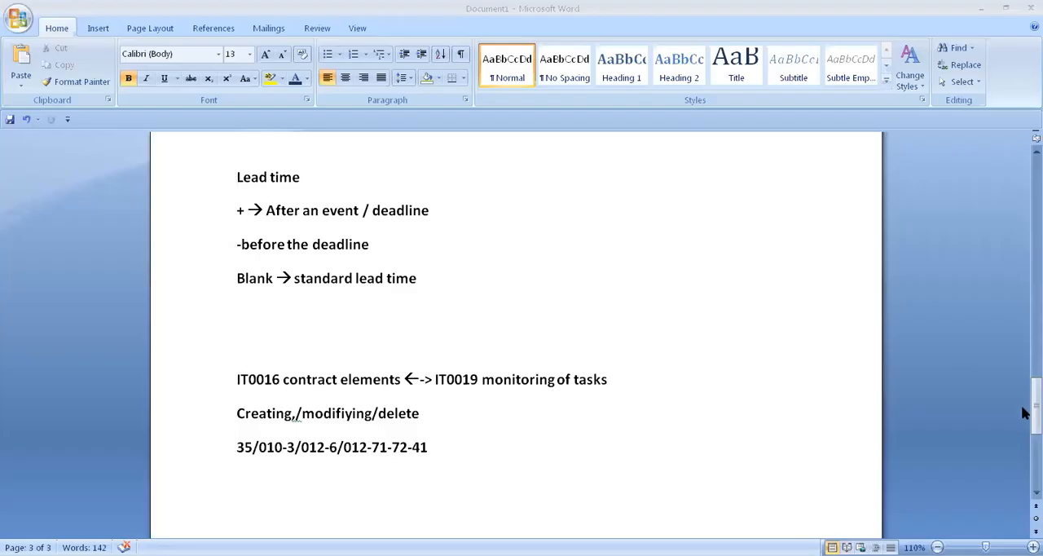
Switch to the Word notes and copy the line 35/010-3/012-6/012-71-72-41 to directly below the CONTR feature heading
{"action": "mouse_move", "coordinate": [1022, 408]}
{"action": "left_mouse_down"}
{"action": "mouse_move", "coordinate": [1023, 423]}
{"action": "mouse_move", "coordinate": [1023, 402]}
{"action": "left_mouse_up"}
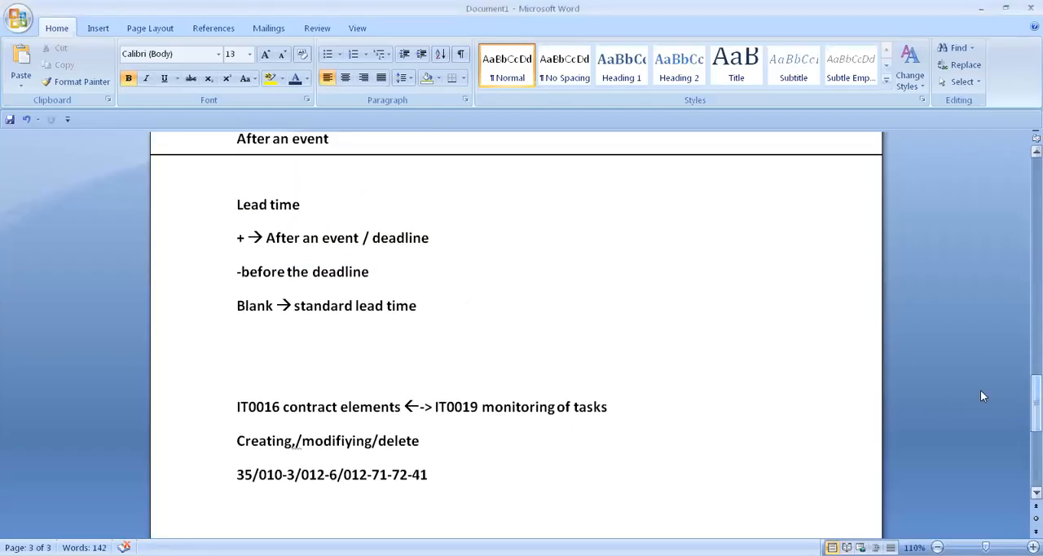
{"action": "triple_click", "coordinate": [432, 478]}
{"action": "key", "text": "ctrl+c"}
{"action": "left_click_drag", "start_coordinate": [1024, 409], "coordinate": [1022, 320]}
{"action": "left_click", "coordinate": [330, 250]}
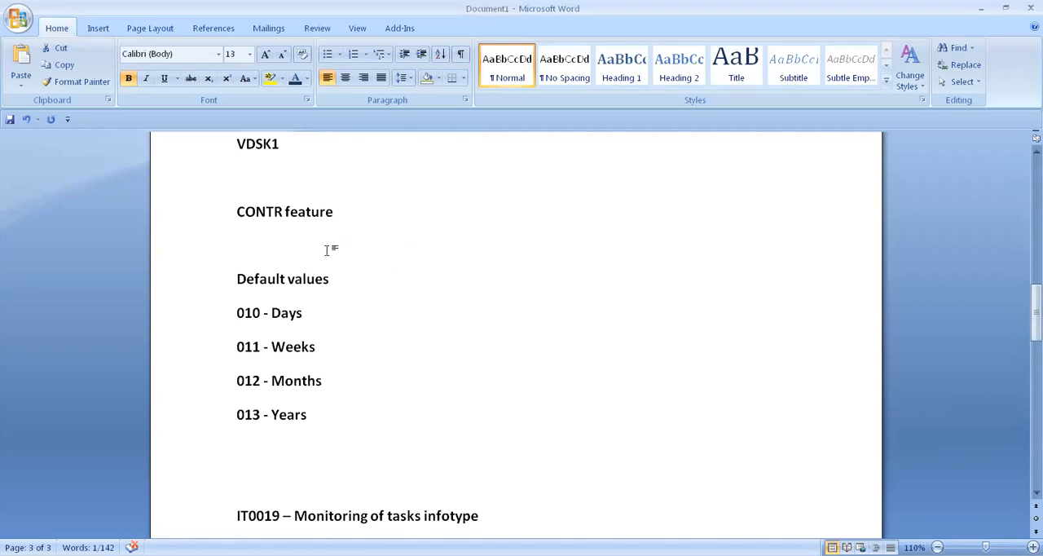
{"action": "key", "text": "ctrl+v"}
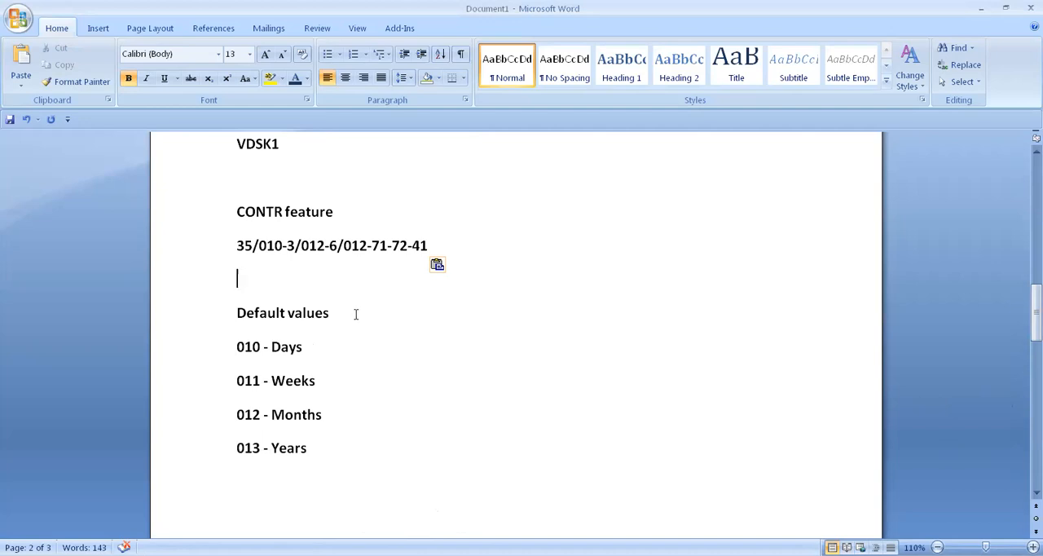
{"action": "left_click_drag", "start_coordinate": [233, 246], "coordinate": [253, 248]}
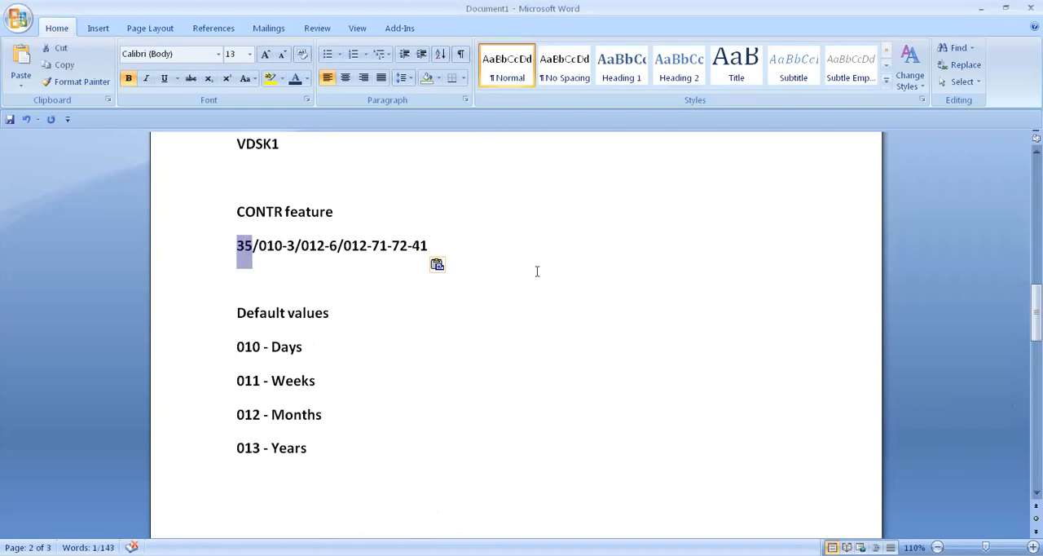
{"action": "left_click_drag", "start_coordinate": [440, 244], "coordinate": [467, 261]}
{"action": "left_click", "coordinate": [583, 225]}
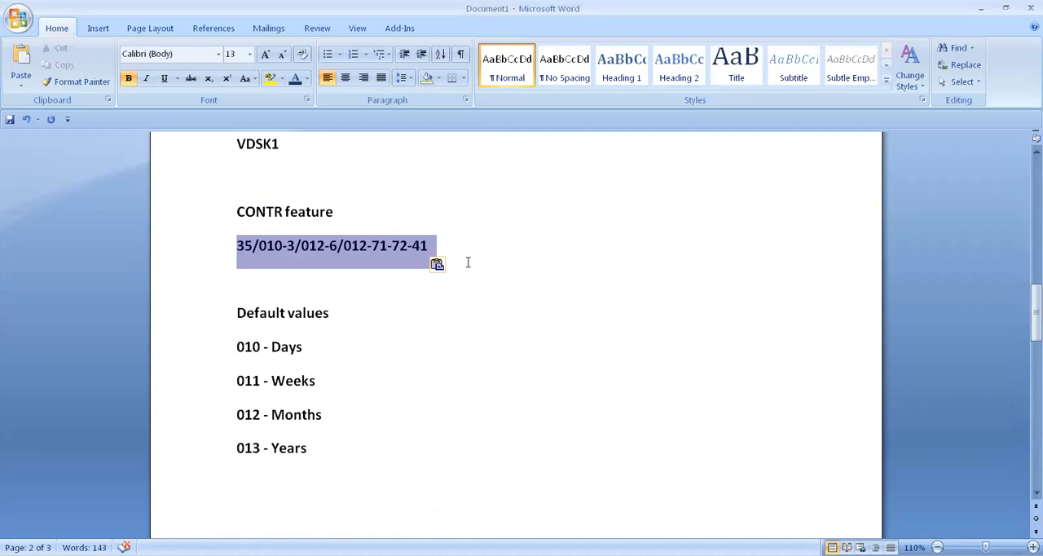
{"action": "left_click", "coordinate": [543, 321]}
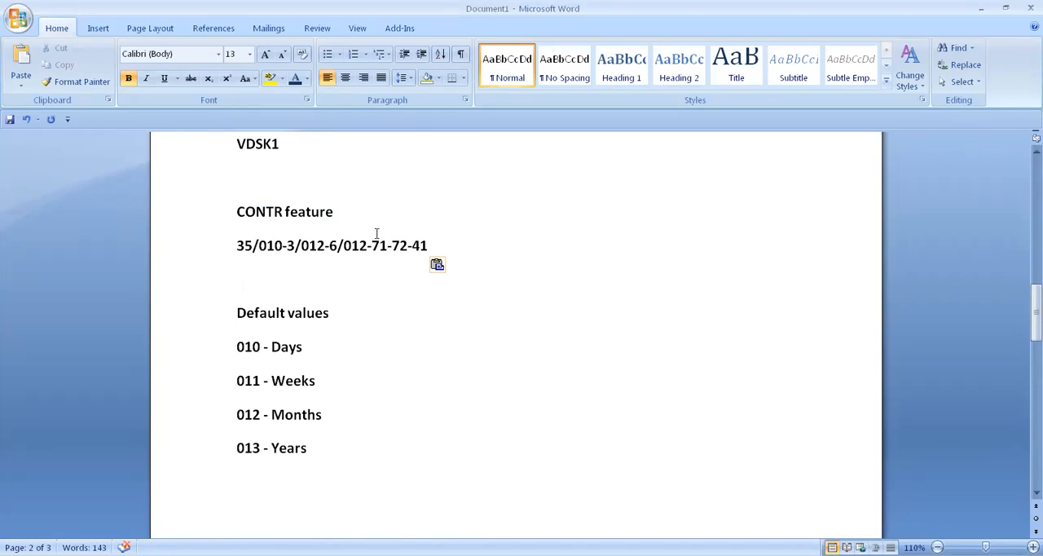
{"action": "left_click_drag", "start_coordinate": [283, 245], "coordinate": [332, 244]}
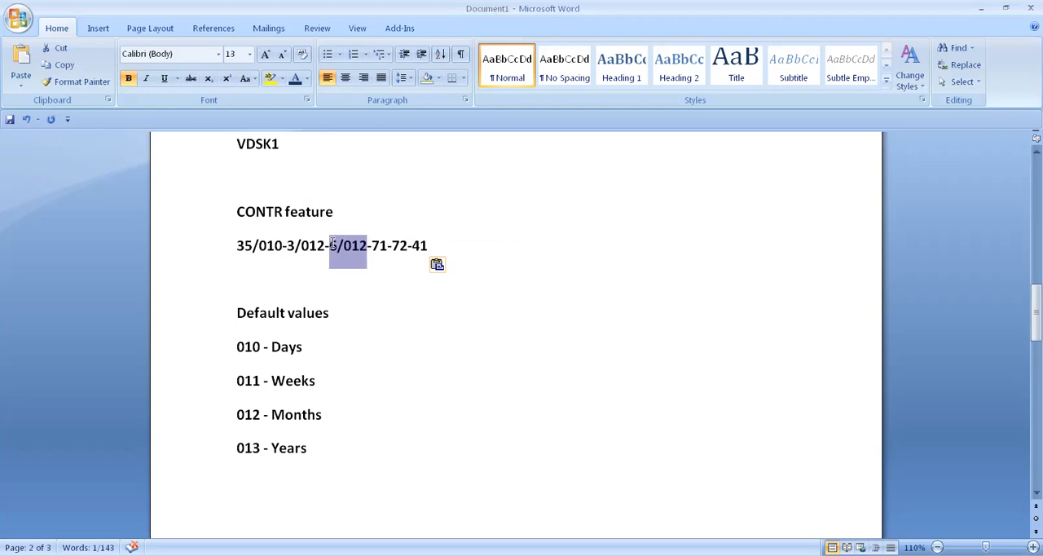
{"action": "left_click_drag", "start_coordinate": [326, 245], "coordinate": [282, 245]}
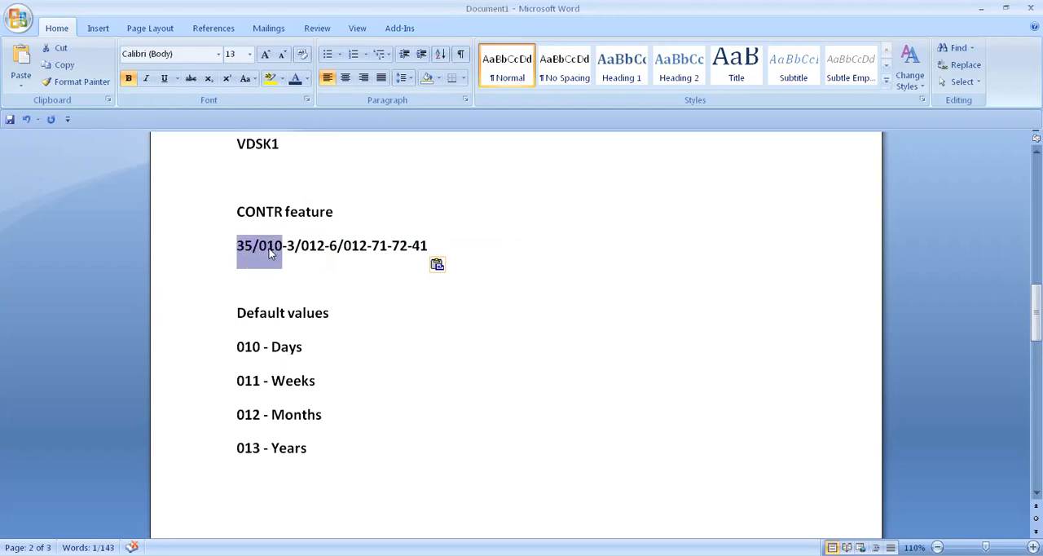
Write the note "-separate value" on the empty line below 35/010-3/012-6/012-71-72-41
{"action": "left_click", "coordinate": [324, 280]}
{"action": "type", "text": "-"}
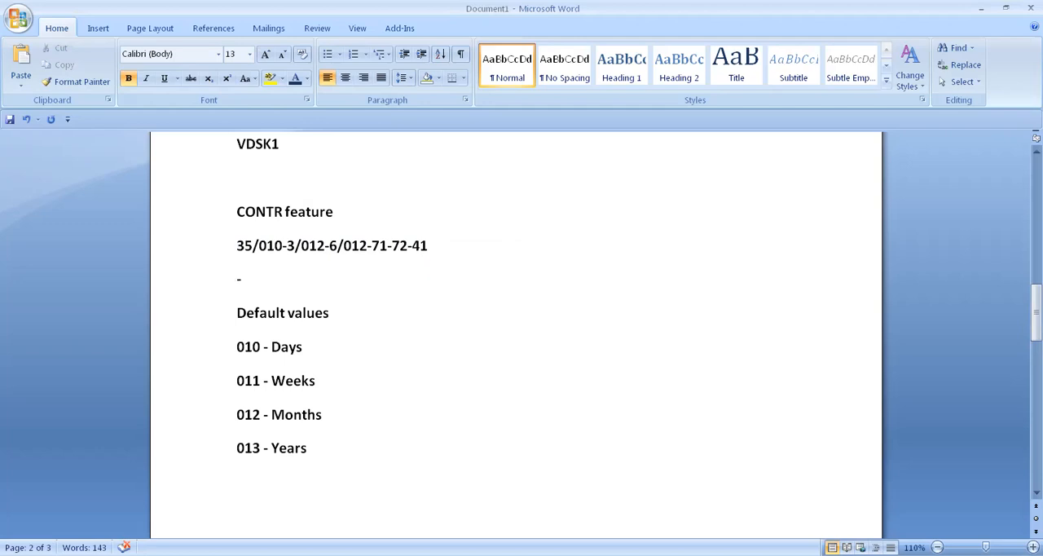
{"action": "type", "text": "separate"}
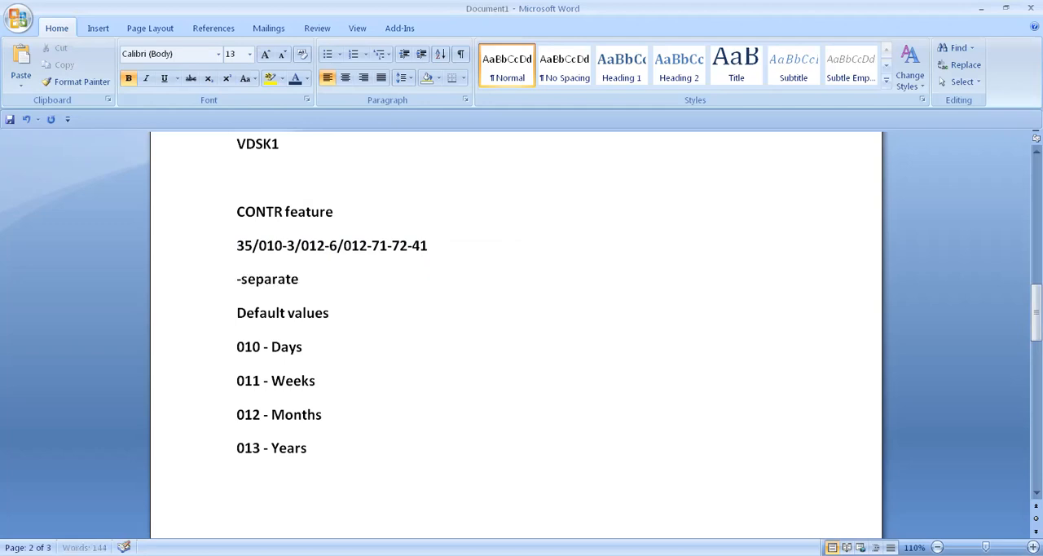
{"action": "type", "text": " value"}
{"action": "key", "text": "Return"}
Add the note "/ part of the expression" on the line below "-separate value"
{"action": "type", "text": "/ part of the expression"}
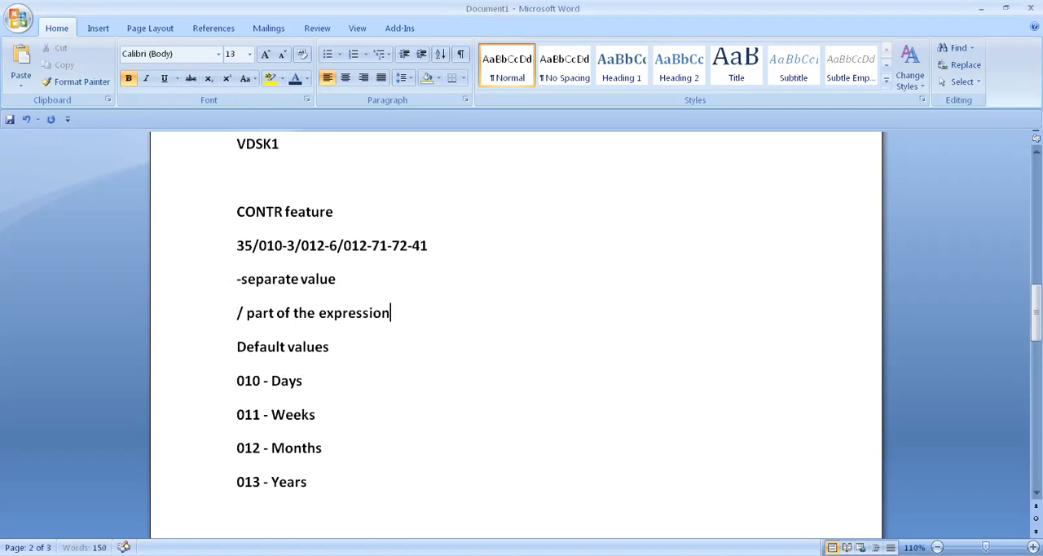
Compare the opening 35/010 of the CONTR value with the unit codes listed under Default values
{"action": "left_click_drag", "start_coordinate": [237, 246], "coordinate": [249, 247]}
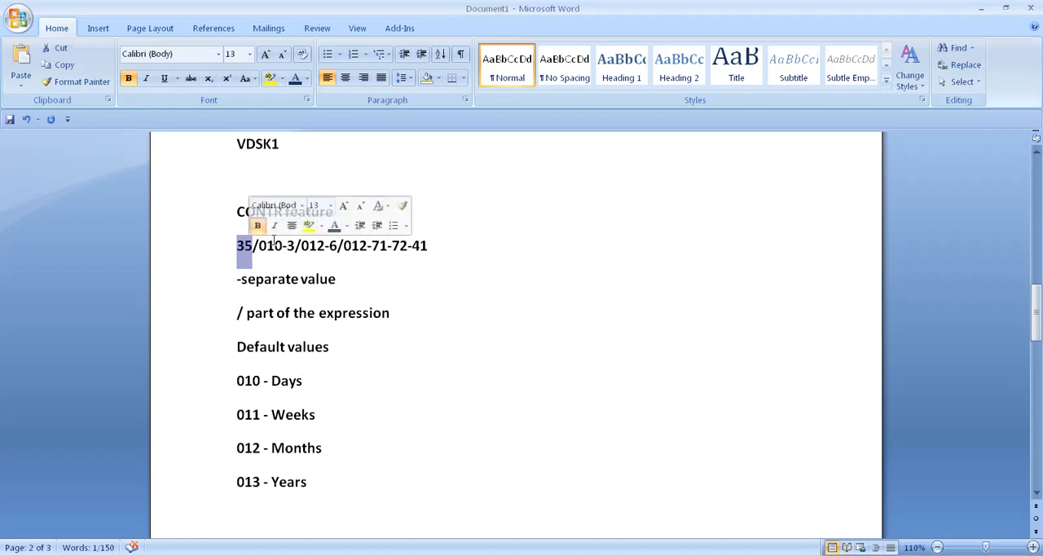
{"action": "left_click_drag", "start_coordinate": [261, 247], "coordinate": [279, 255]}
{"action": "left_click_drag", "start_coordinate": [237, 381], "coordinate": [259, 383]}
{"action": "left_click_drag", "start_coordinate": [272, 386], "coordinate": [303, 389]}
{"action": "left_click_drag", "start_coordinate": [235, 417], "coordinate": [286, 456]}
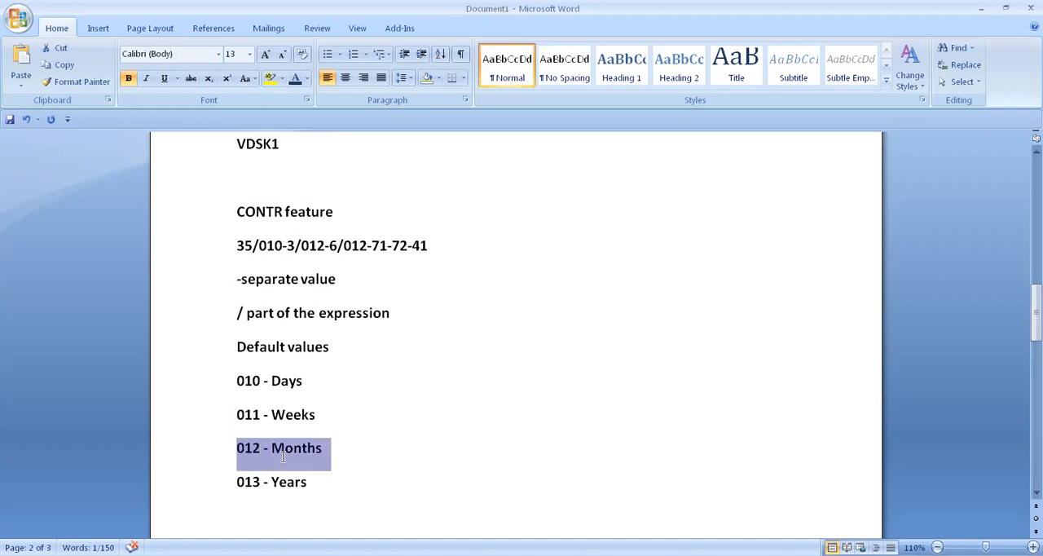
{"action": "left_click_drag", "start_coordinate": [236, 485], "coordinate": [303, 483]}
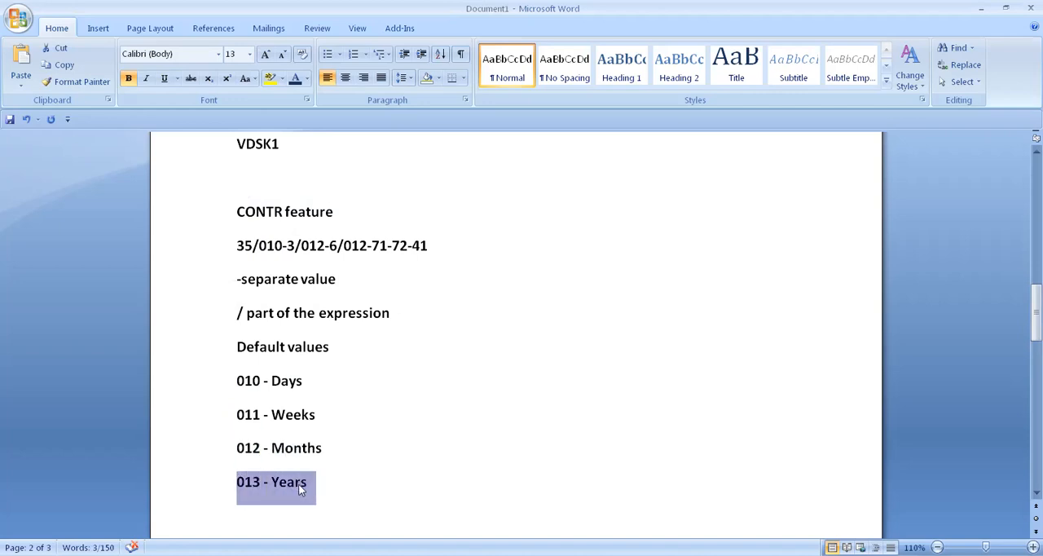
{"action": "left_click", "coordinate": [237, 245]}
{"action": "left_click_drag", "start_coordinate": [237, 245], "coordinate": [269, 247]}
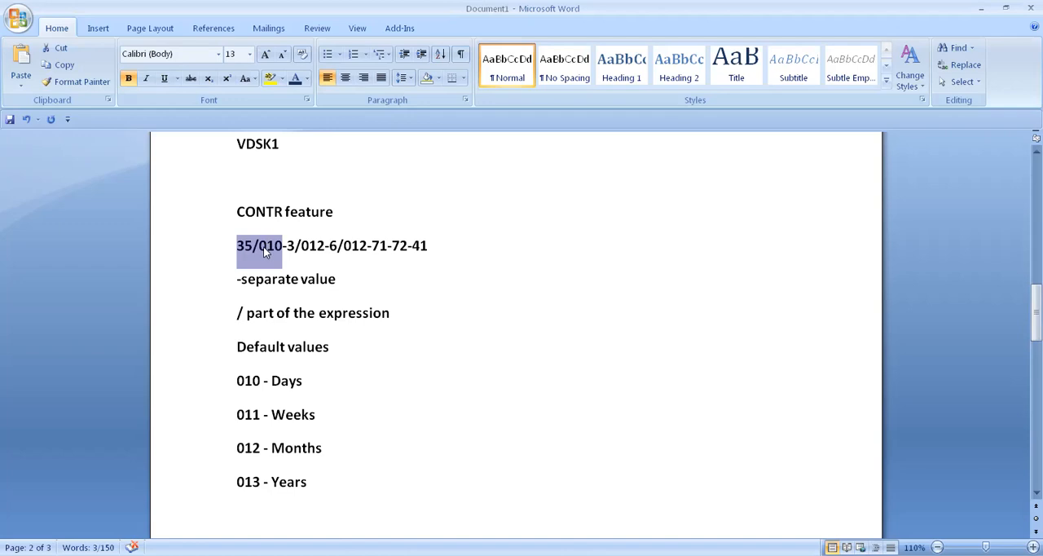
{"action": "left_click_drag", "start_coordinate": [237, 245], "coordinate": [279, 258]}
{"action": "left_click_drag", "start_coordinate": [237, 381], "coordinate": [293, 383]}
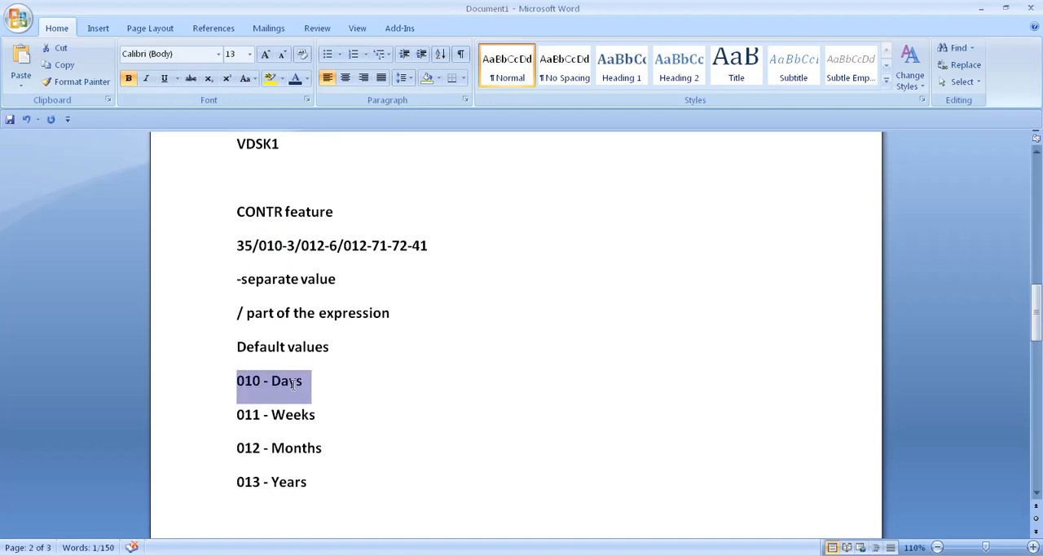
{"action": "left_click", "coordinate": [238, 244]}
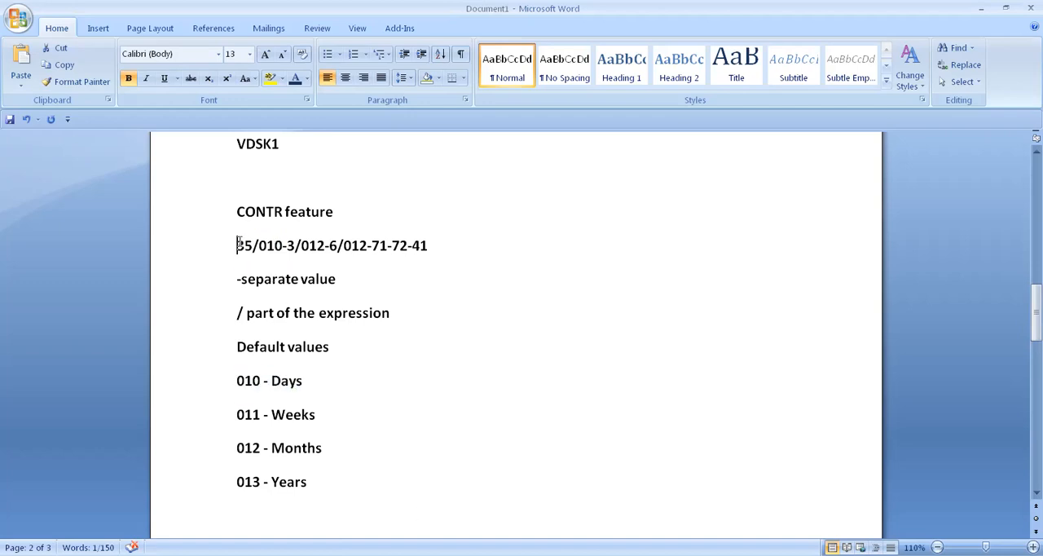
{"action": "left_click_drag", "start_coordinate": [238, 244], "coordinate": [277, 246]}
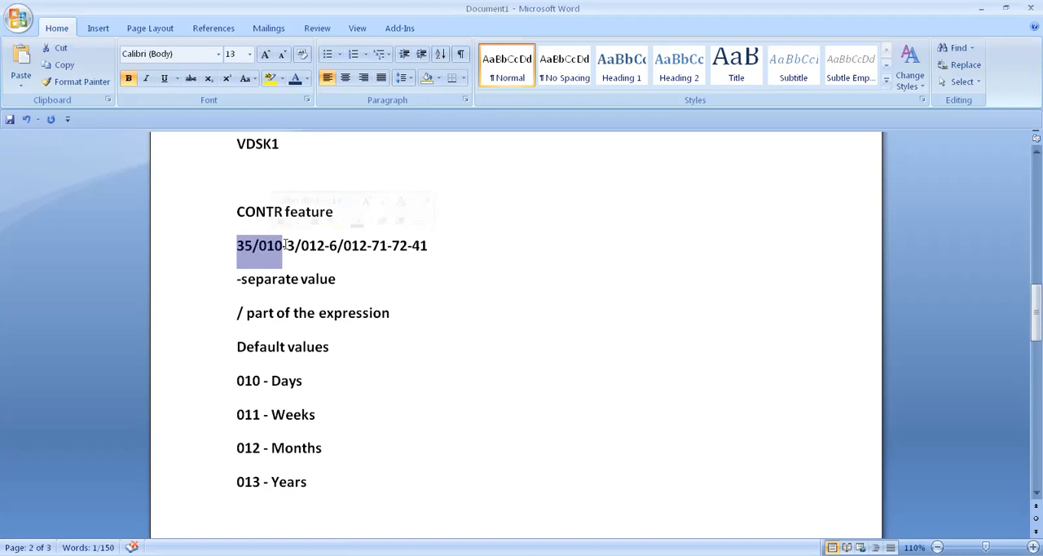
{"action": "left_click_drag", "start_coordinate": [284, 251], "coordinate": [284, 249]}
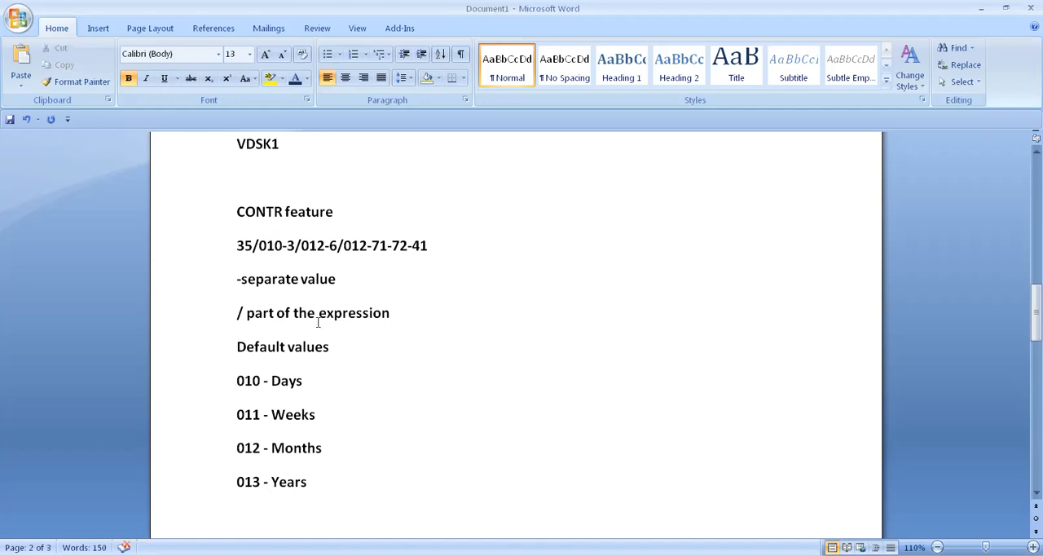
Insert an empty line after "/ part of the expression" and highlight the 35 in the CONTR value in yellow
{"action": "left_click", "coordinate": [408, 326]}
{"action": "key", "text": "Return"}
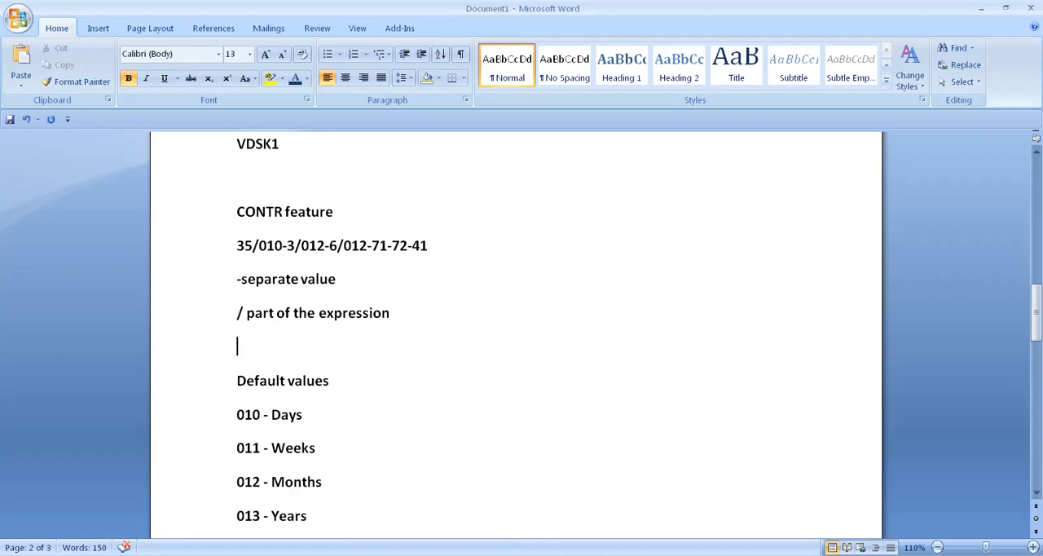
{"action": "left_click_drag", "start_coordinate": [236, 244], "coordinate": [252, 246]}
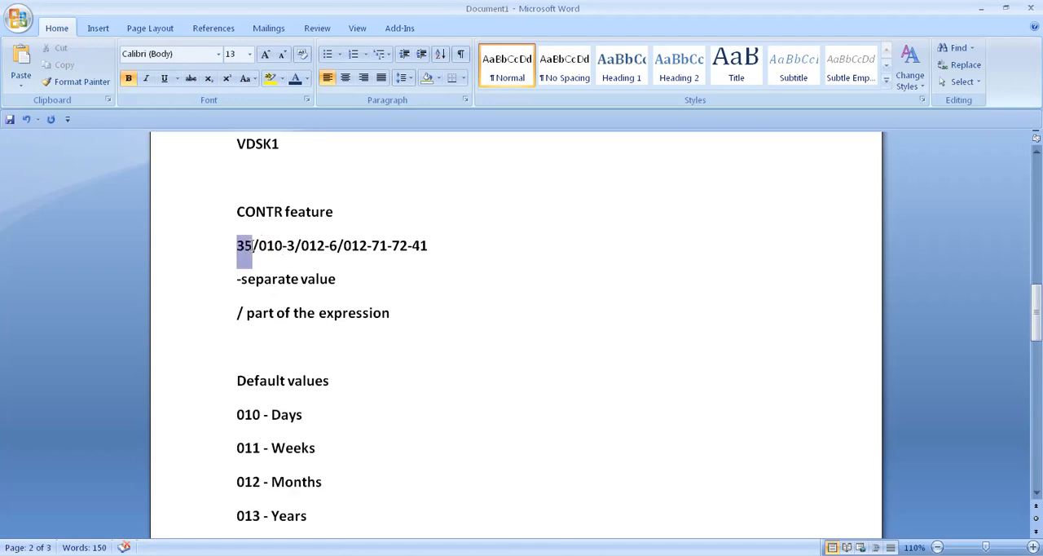
{"action": "left_click", "coordinate": [270, 77]}
Write "35 – Continued pay" on the empty line above Default values, with another empty line after it
{"action": "left_click", "coordinate": [240, 342]}
{"action": "type", "text": "35 - conti"}
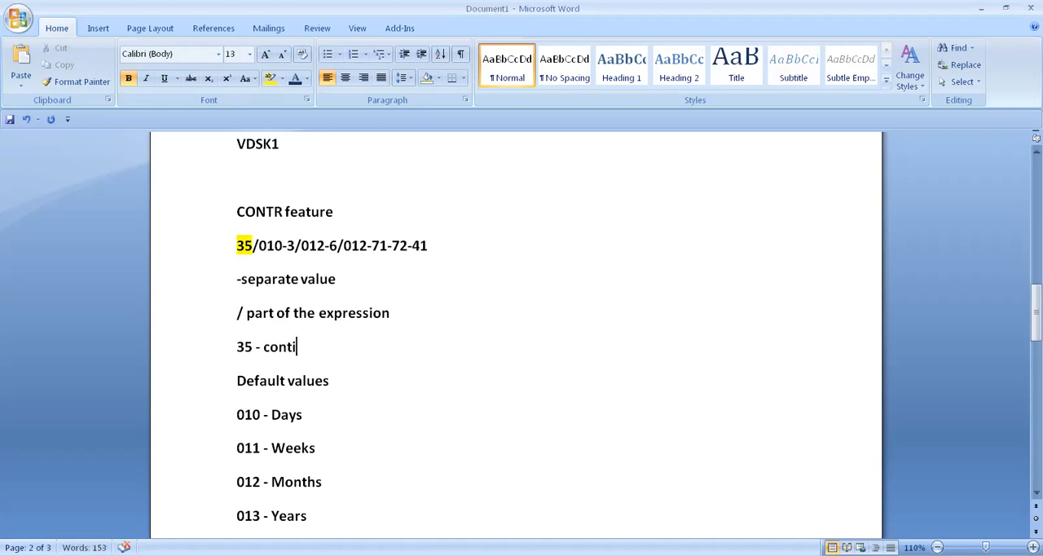
{"action": "type", "text": "nued pay"}
{"action": "key", "text": "Return"}
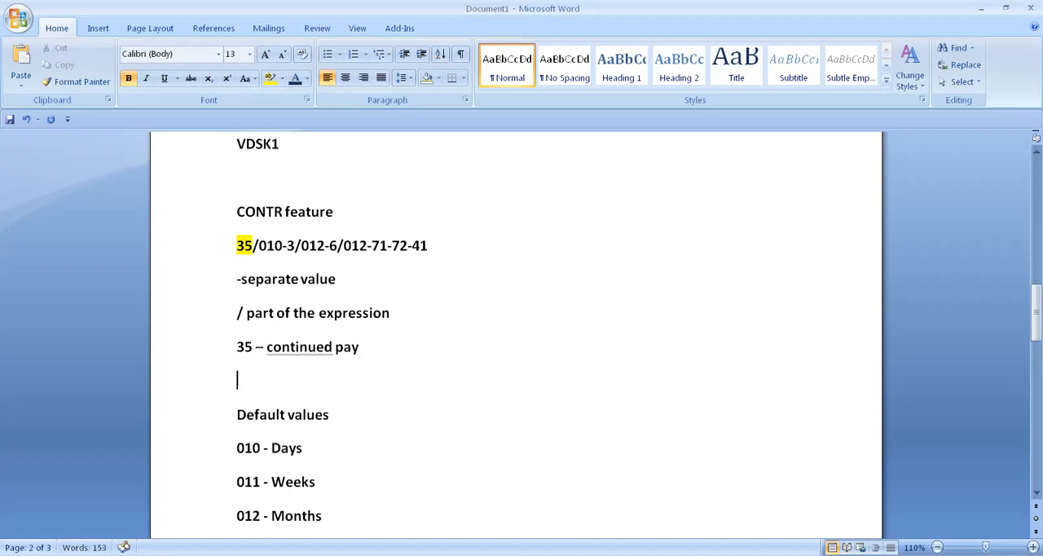
{"action": "left_click", "coordinate": [272, 346]}
{"action": "key", "text": "BackSpace"}
{"action": "type", "text": "C"}
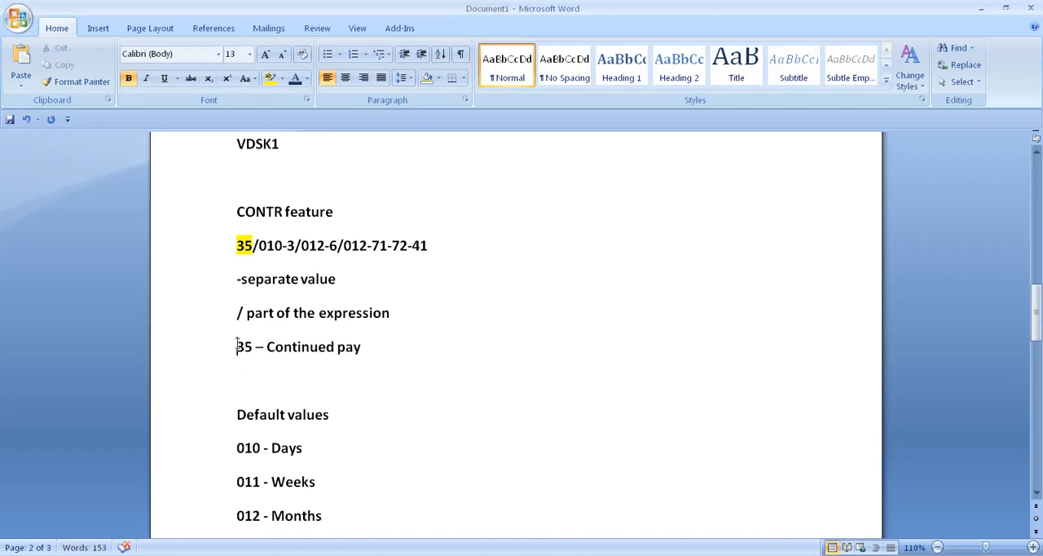
Enter 3 on the line below "35 – Continued pay" and highlight the single 3 after 010 in the CONTR value in yellow
{"action": "left_click_drag", "start_coordinate": [237, 447], "coordinate": [283, 455]}
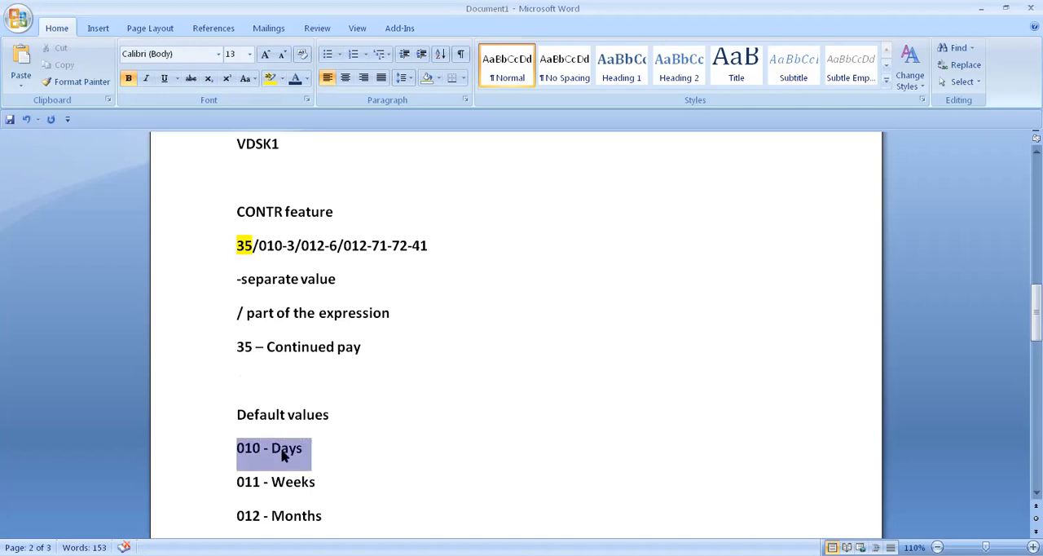
{"action": "left_click_drag", "start_coordinate": [287, 244], "coordinate": [310, 247]}
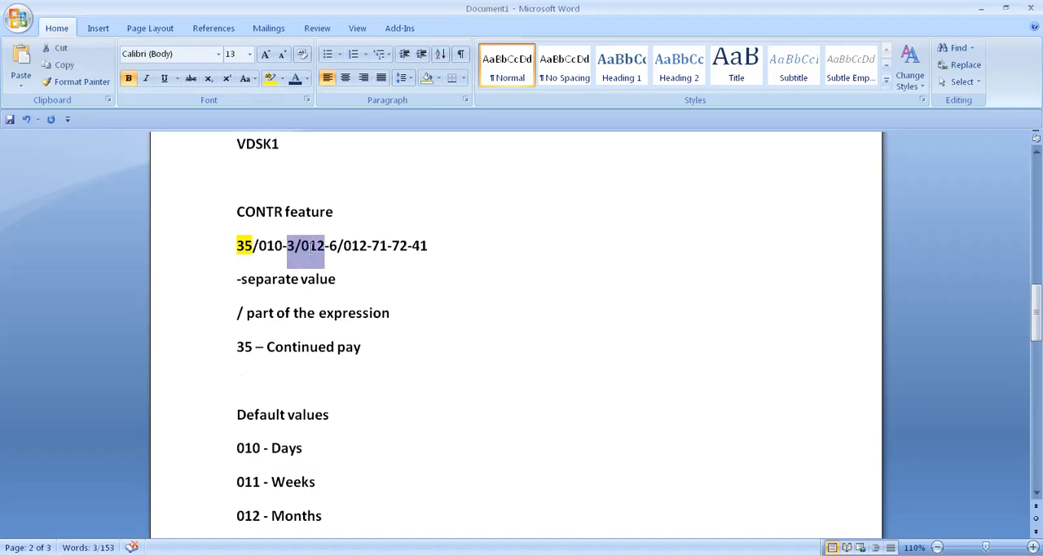
{"action": "left_click", "coordinate": [243, 376]}
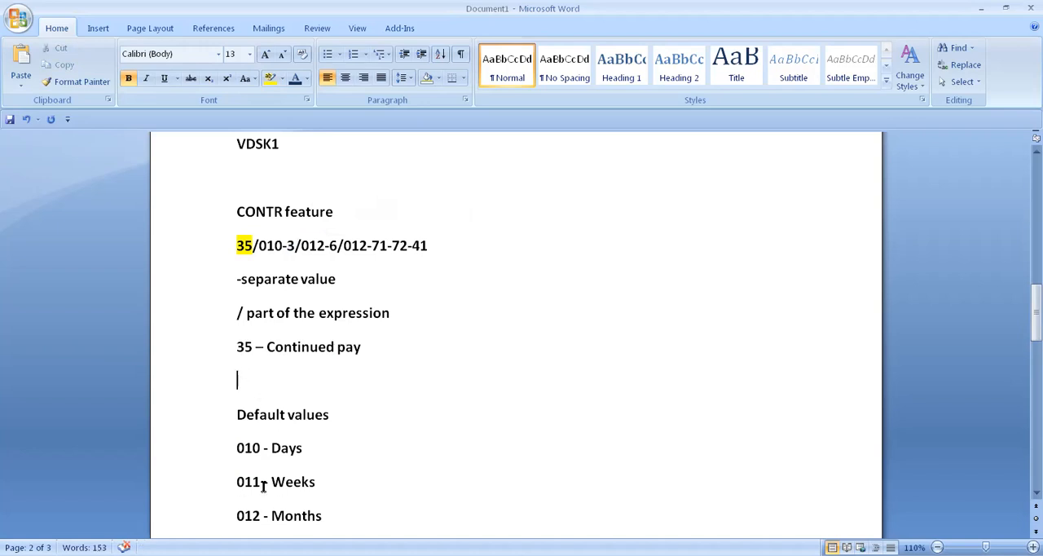
{"action": "left_click_drag", "start_coordinate": [235, 517], "coordinate": [323, 516]}
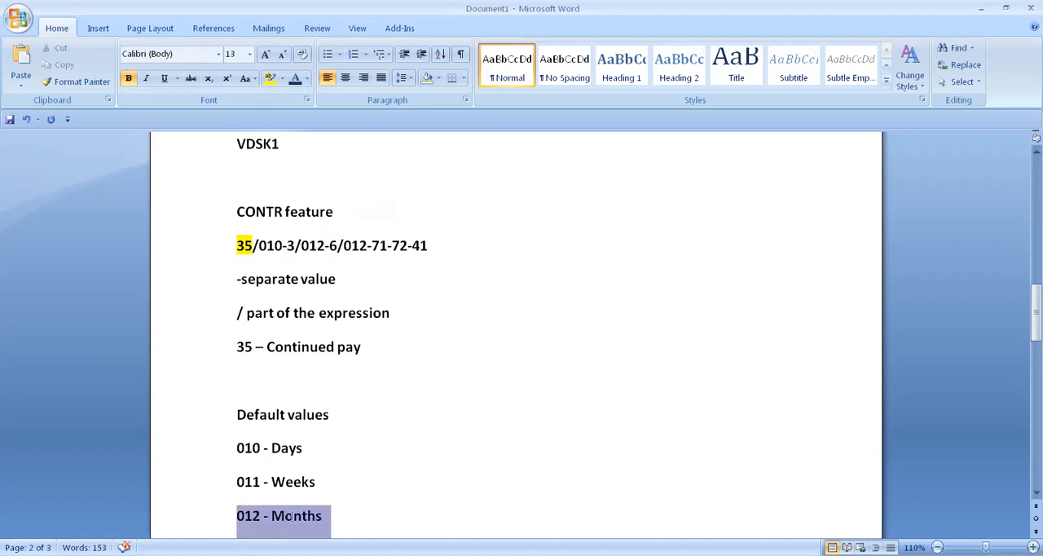
{"action": "left_click", "coordinate": [237, 380]}
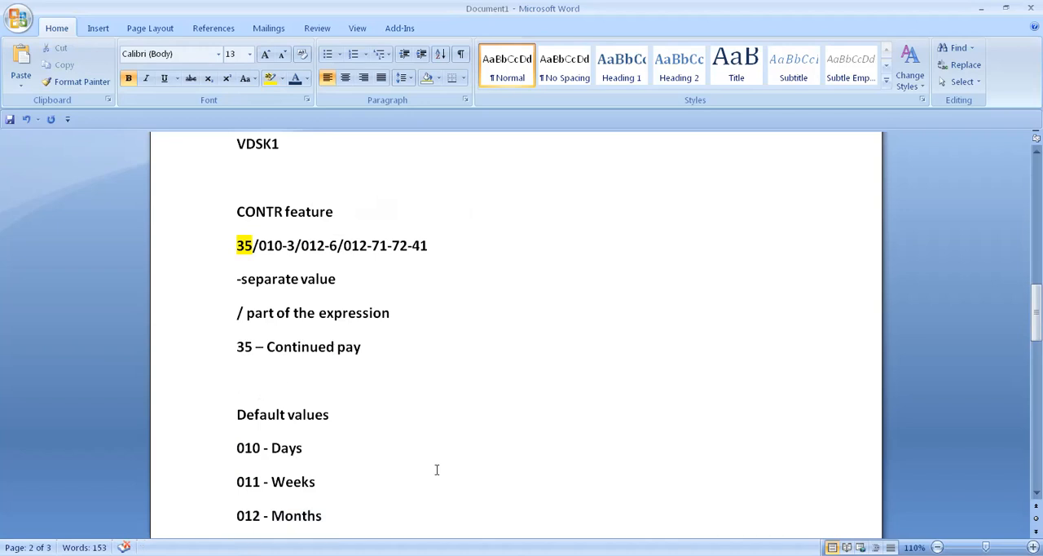
{"action": "type", "text": "3"}
{"action": "left_click_drag", "start_coordinate": [287, 246], "coordinate": [295, 253]}
{"action": "left_click", "coordinate": [270, 77]}
Complete the line beginning with 3 as "3 – sickpay suppliment"
{"action": "left_click", "coordinate": [260, 376]}
{"action": "type", "text": "- sick"}
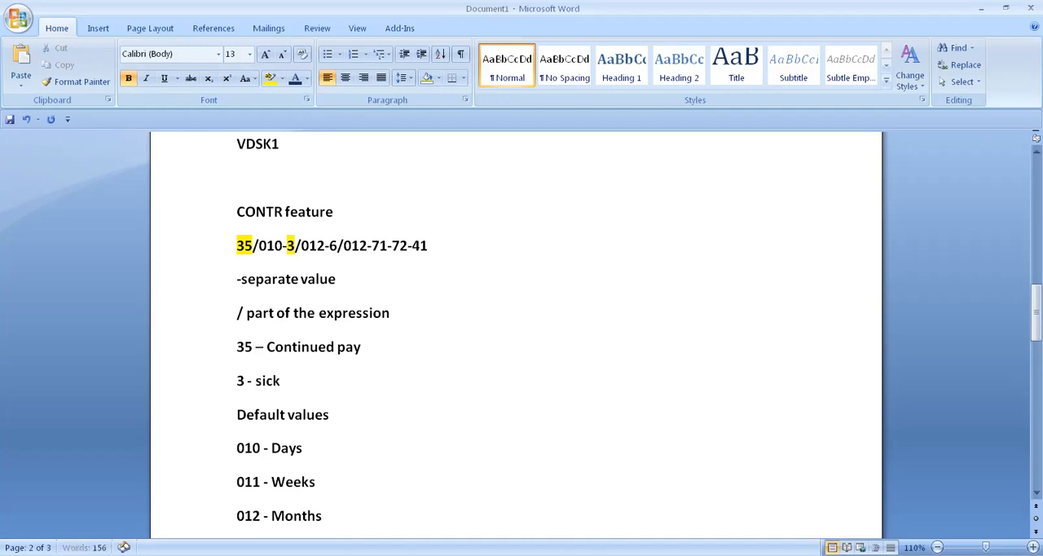
{"action": "type", "text": "pay sup"}
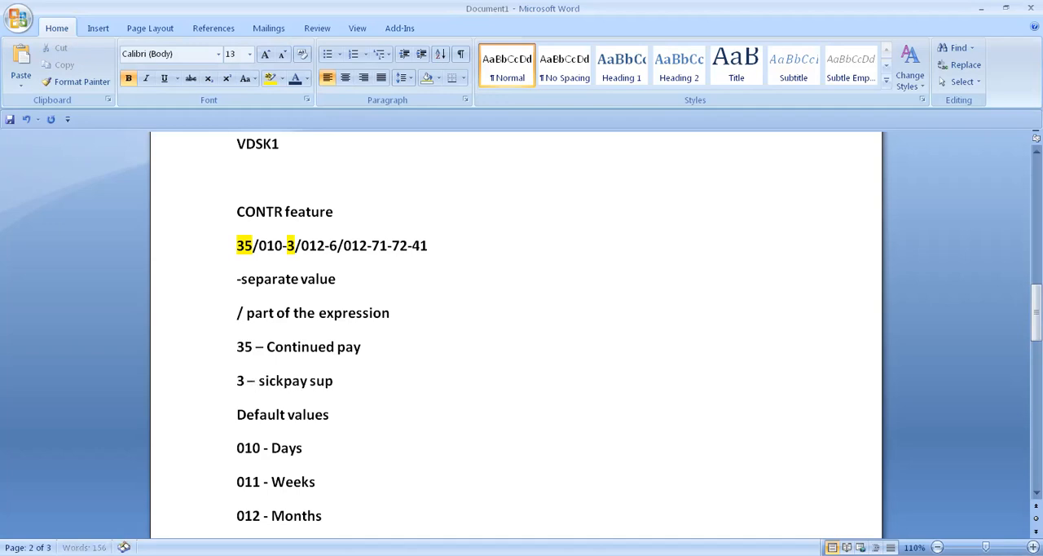
{"action": "type", "text": "pliment"}
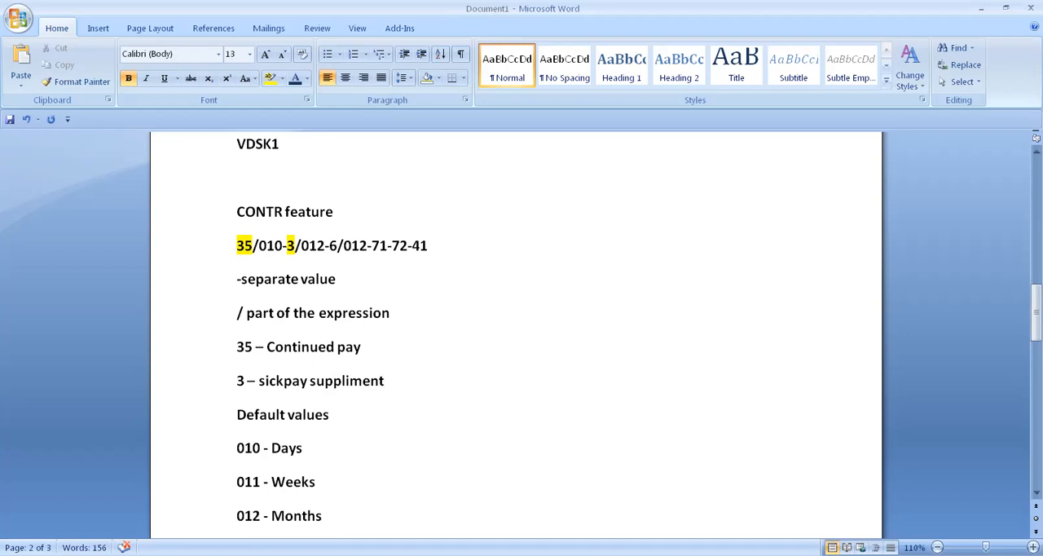
Highlight the 6 in the CONTR value in yellow
{"action": "left_click_drag", "start_coordinate": [325, 245], "coordinate": [336, 244]}
{"action": "left_click", "coordinate": [351, 248]}
{"action": "left_click_drag", "start_coordinate": [329, 245], "coordinate": [336, 253]}
{"action": "left_click", "coordinate": [269, 80]}
Capitalise the first letter of "sickpay" in the note explaining value 3
{"action": "left_click", "coordinate": [264, 380]}
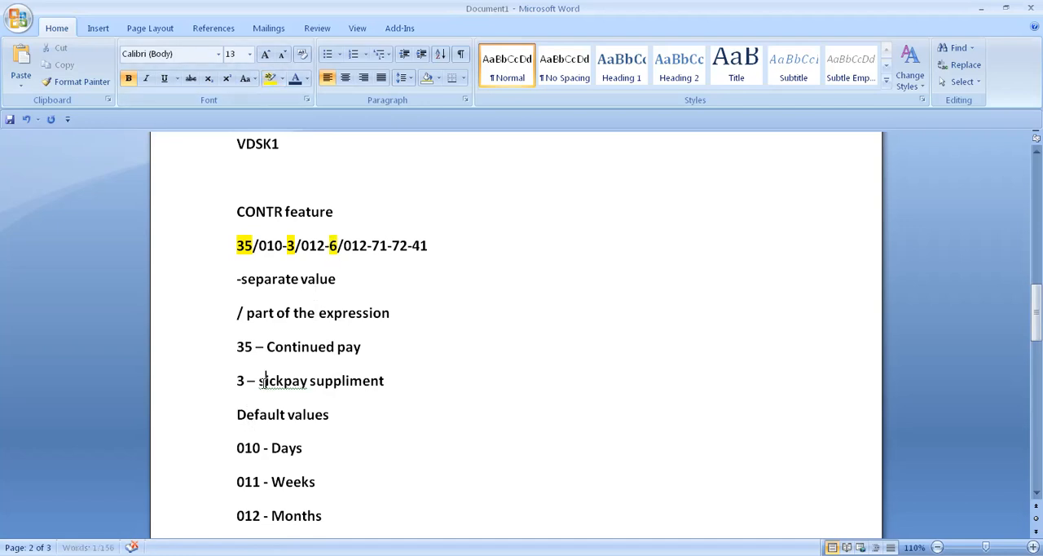
{"action": "key", "text": "BackSpace"}
{"action": "type", "text": "S"}
Add the line "6 – Probationary period" below the "3 – Sickpay suppliment" note
{"action": "left_click", "coordinate": [400, 383]}
{"action": "key", "text": "Return"}
{"action": "type", "text": "6 -"}
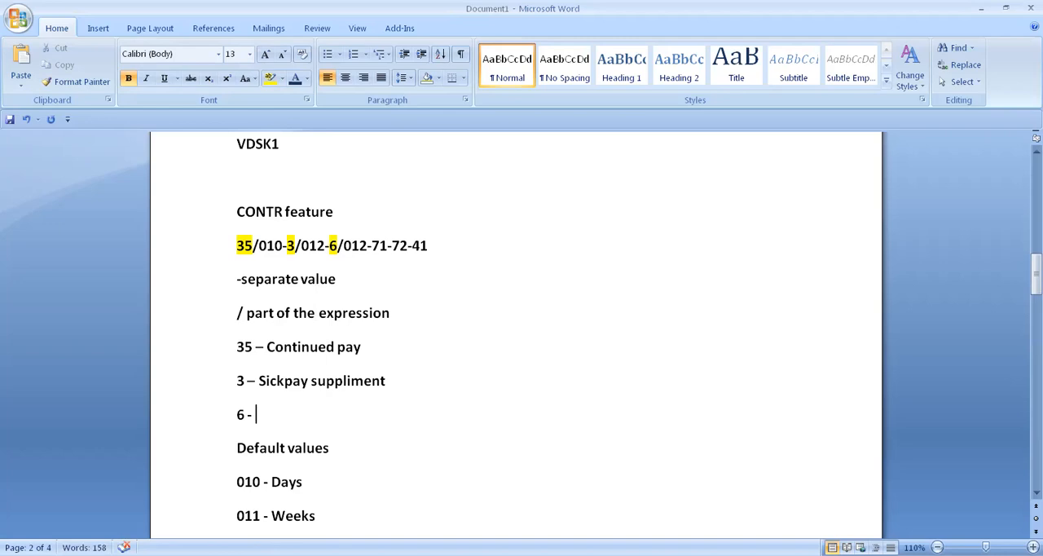
{"action": "type", "text": "probationary period"}
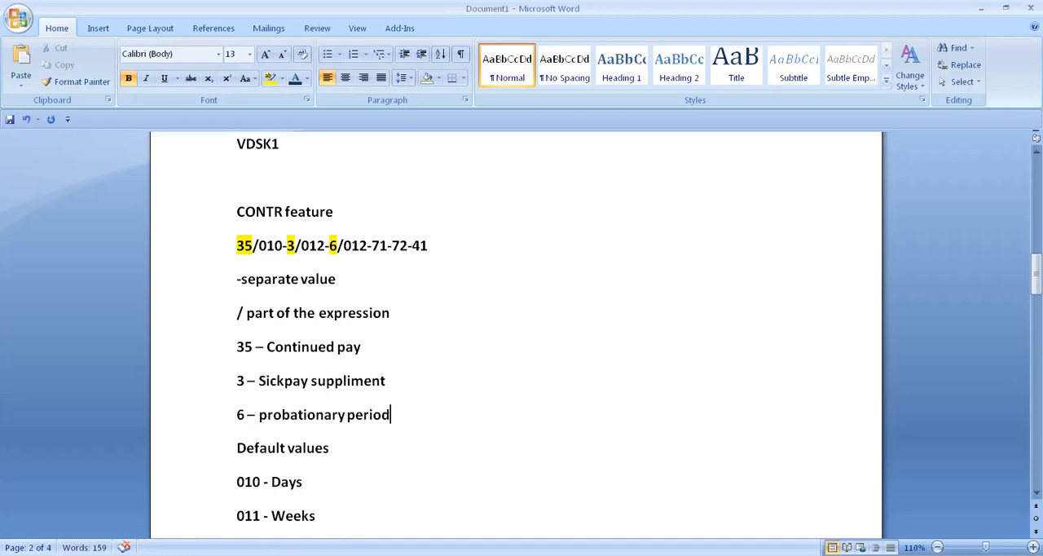
{"action": "key", "text": "Left"}
{"action": "key", "text": "Left"}
{"action": "key", "text": "Left"}
{"action": "key", "text": "Left"}
{"action": "key", "text": "Left"}
{"action": "key", "text": "Left"}
{"action": "key", "text": "Left"}
{"action": "key", "text": "Left"}
{"action": "key", "text": "Left"}
{"action": "key", "text": "Left"}
{"action": "key", "text": "Left"}
{"action": "key", "text": "Left"}
{"action": "key", "text": "Left"}
{"action": "key", "text": "Left"}
{"action": "key", "text": "Left"}
{"action": "key", "text": "Left"}
{"action": "key", "text": "Left"}
{"action": "key", "text": "Left"}
{"action": "key", "text": "BackSpace"}
{"action": "type", "text": "P"}
Add the line "71 – ER notice period" below the "6 – Probationary period" note
{"action": "left_click_drag", "start_coordinate": [373, 244], "coordinate": [423, 249]}
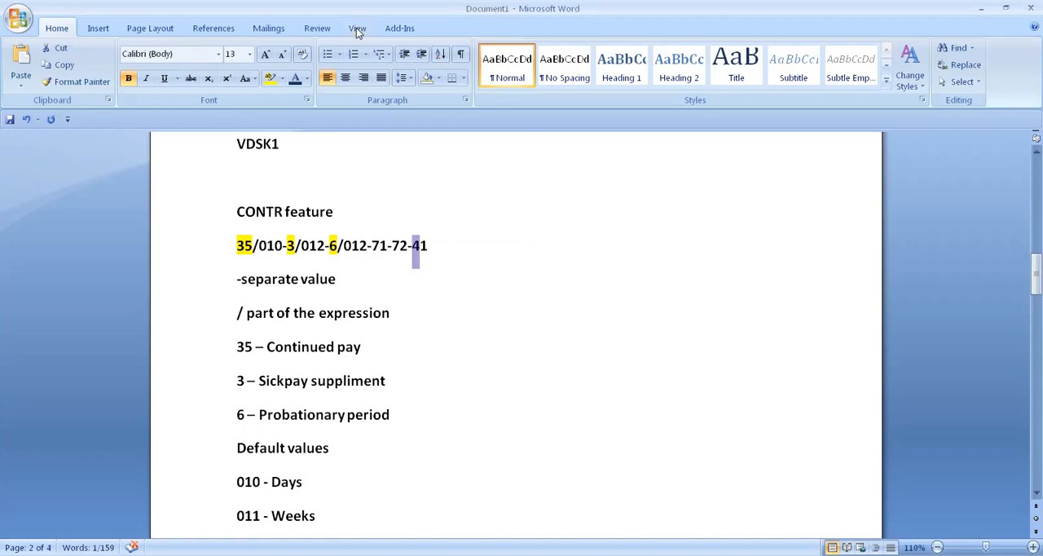
{"action": "left_click", "coordinate": [404, 420]}
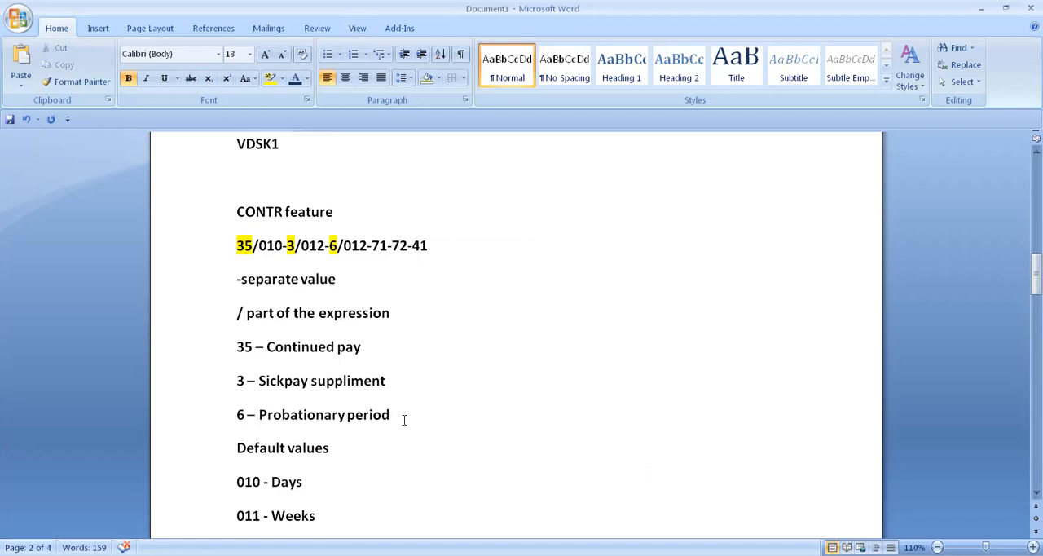
{"action": "key", "text": "Return"}
{"action": "type", "text": "71"}
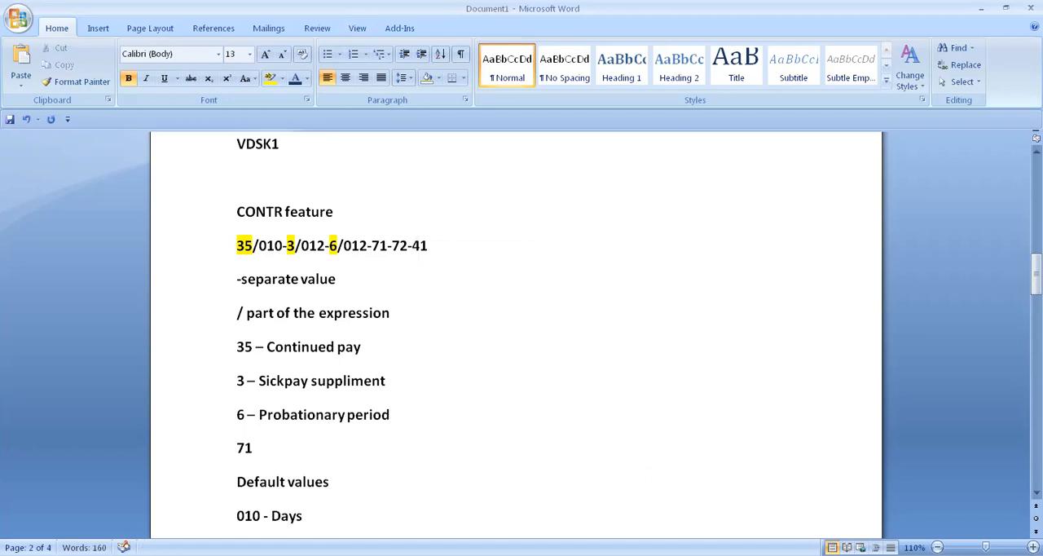
{"action": "type", "text": " - "}
{"action": "type", "text": "ER "}
{"action": "type", "text": "noti"}
{"action": "type", "text": "ce "}
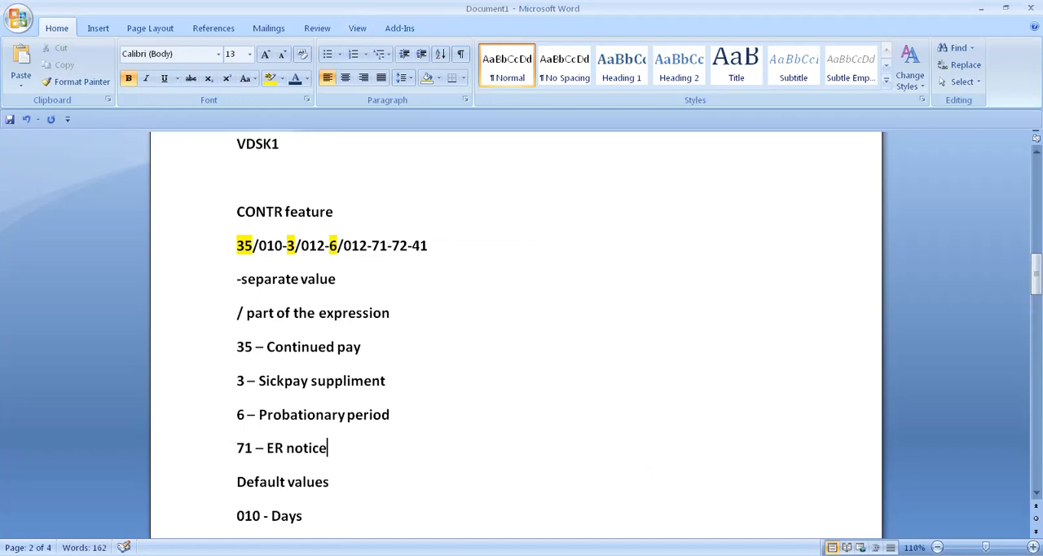
{"action": "type", "text": "period"}
Add the lines "72 – EE notice" and "41 - contract" below the note explaining value 71
{"action": "key", "text": "Return"}
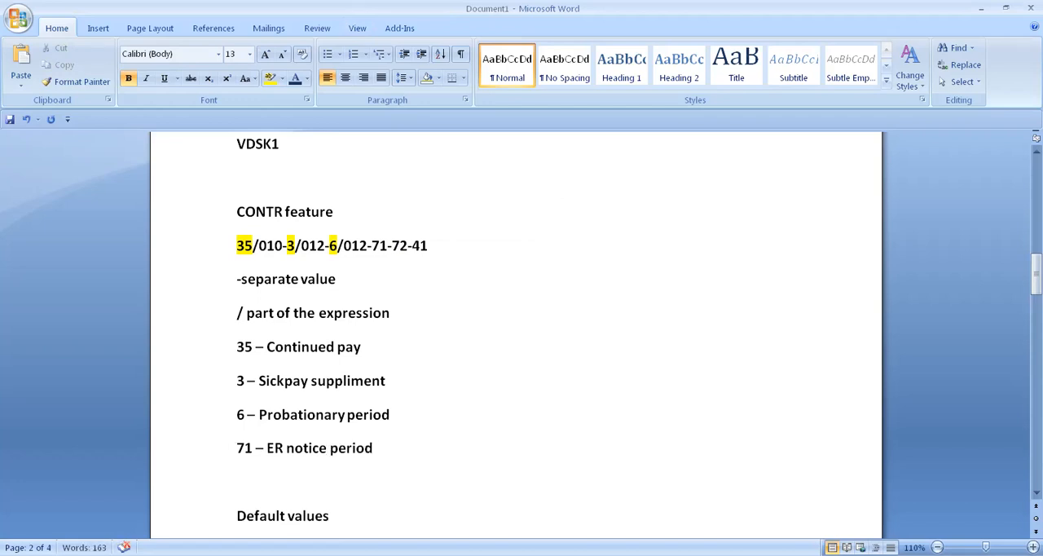
{"action": "type", "text": "72 - EE notice"}
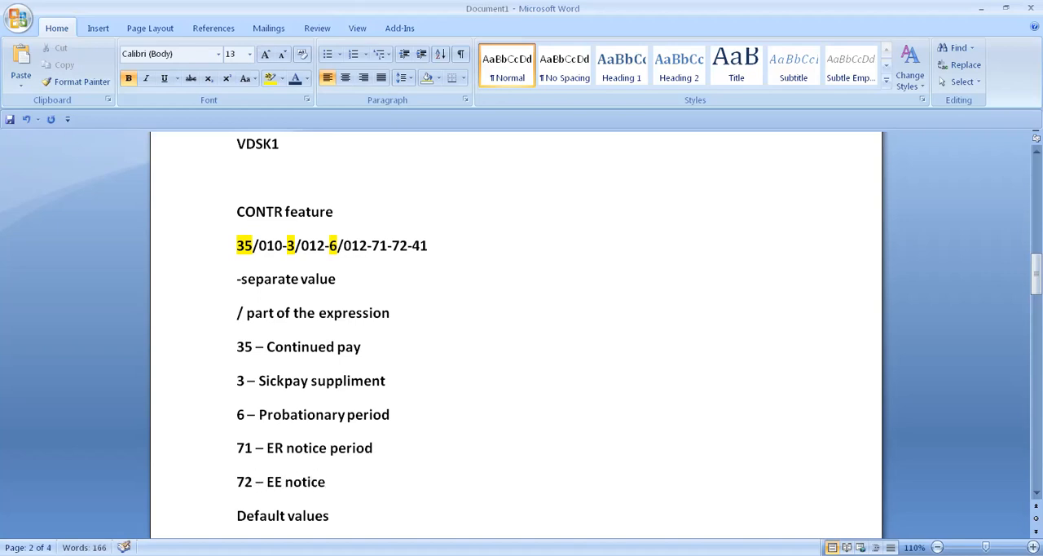
{"action": "key", "text": "Return"}
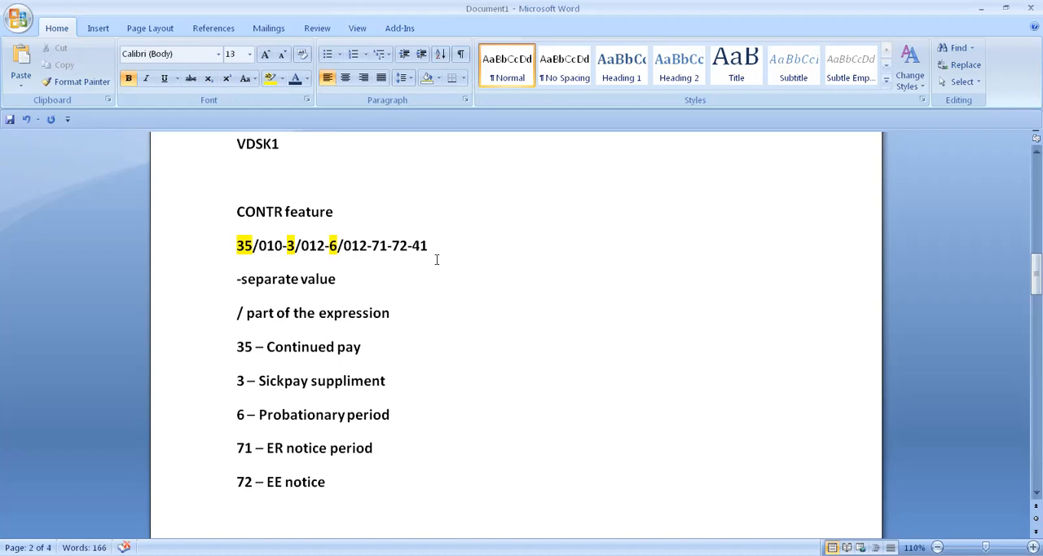
{"action": "type", "text": "41 - cont"}
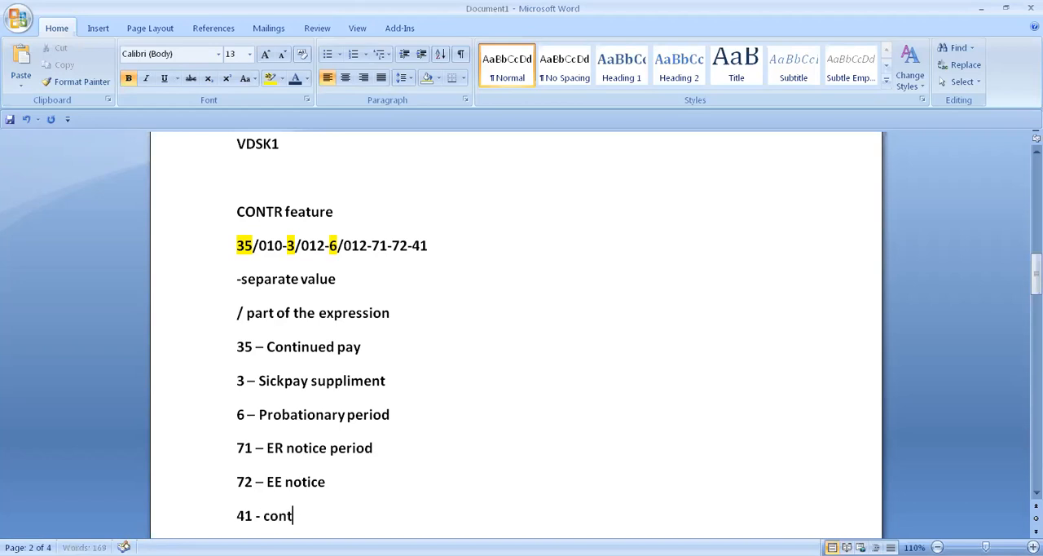
{"action": "type", "text": "ract"}
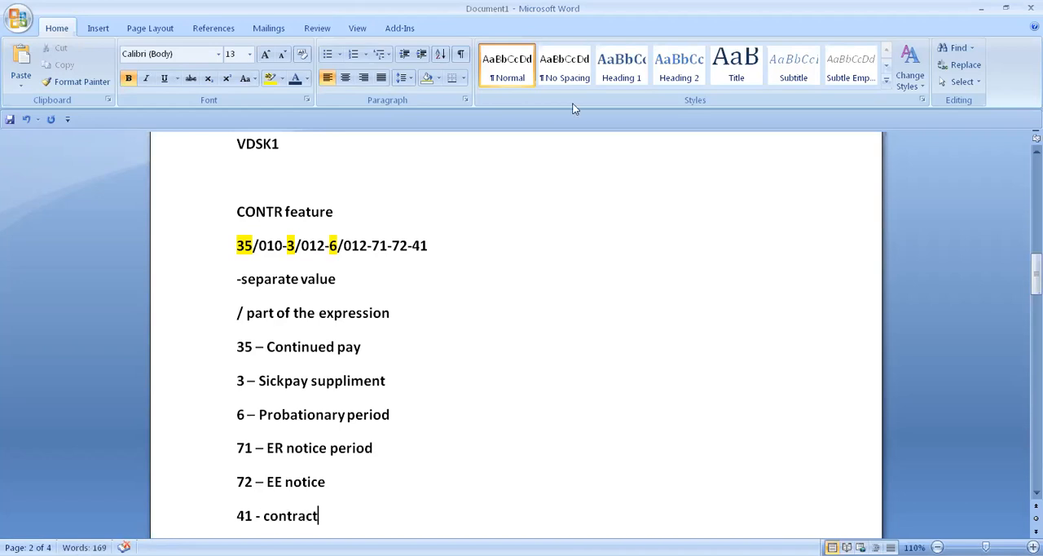